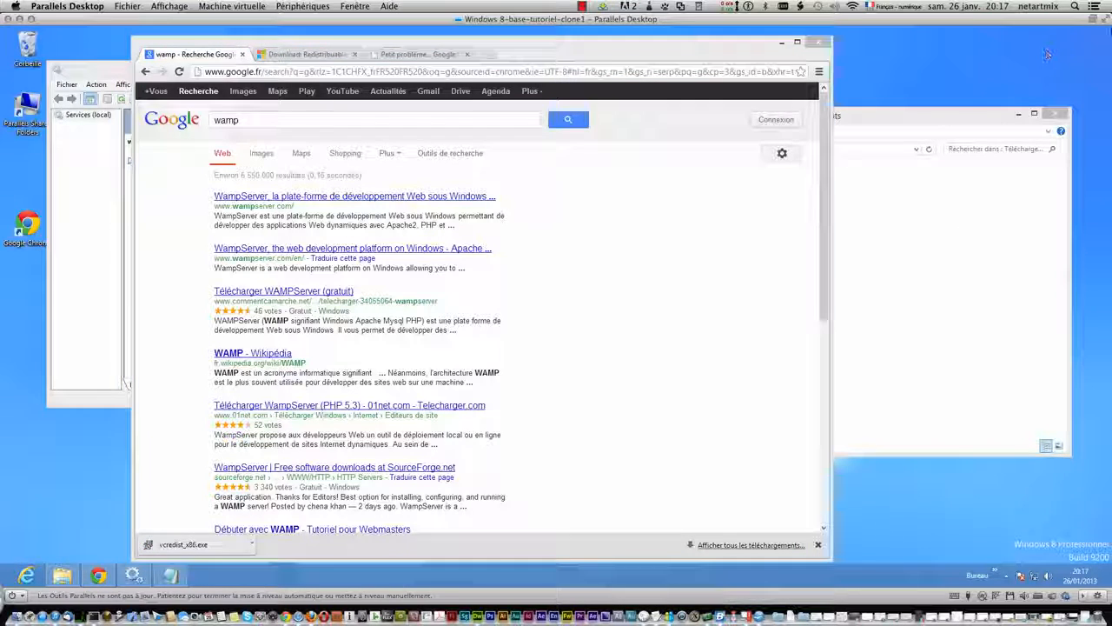
Open the official French WampServer site from the Google search results for wamp.
mouse_move(1107, 32)
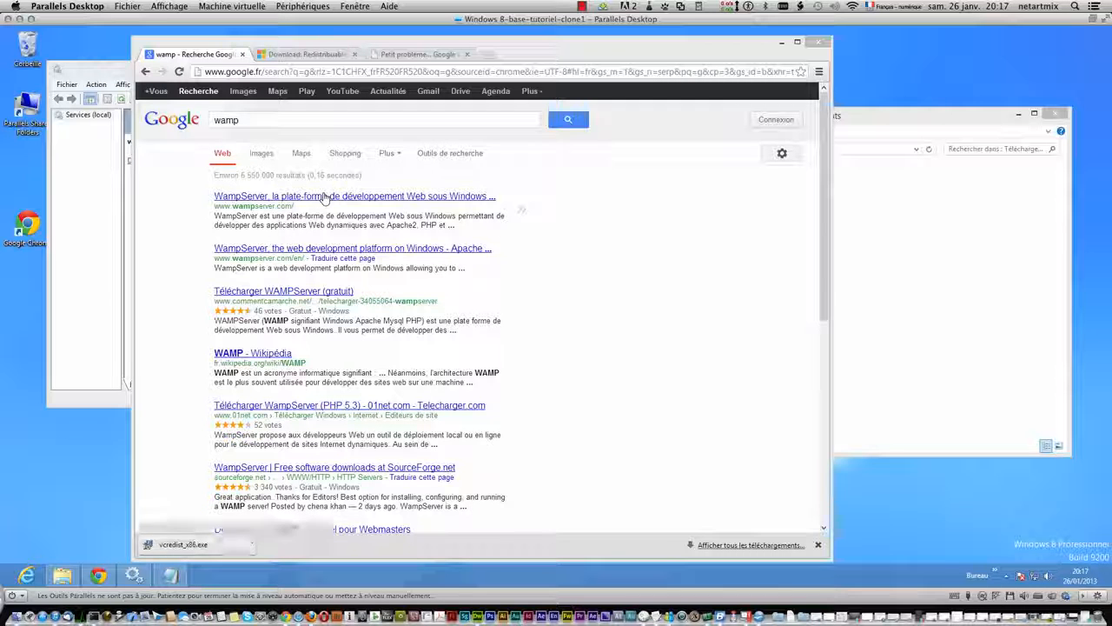
click(261, 197)
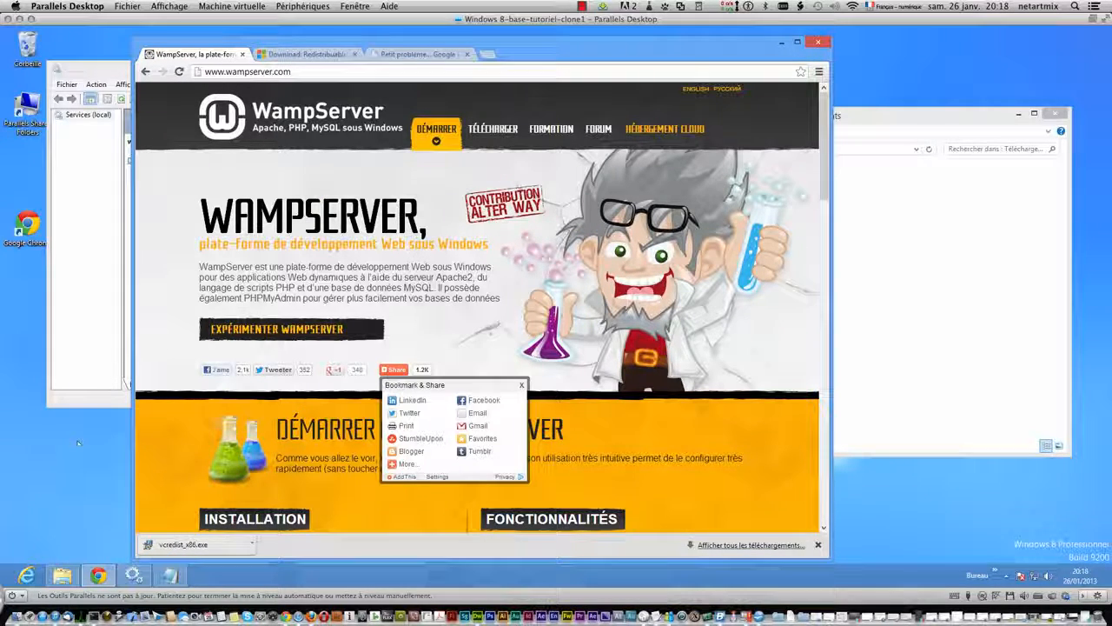
Minimize the Téléchargements folder, the browser, the httpd.conf file and the Services window to clear the desktop.
click(1021, 114)
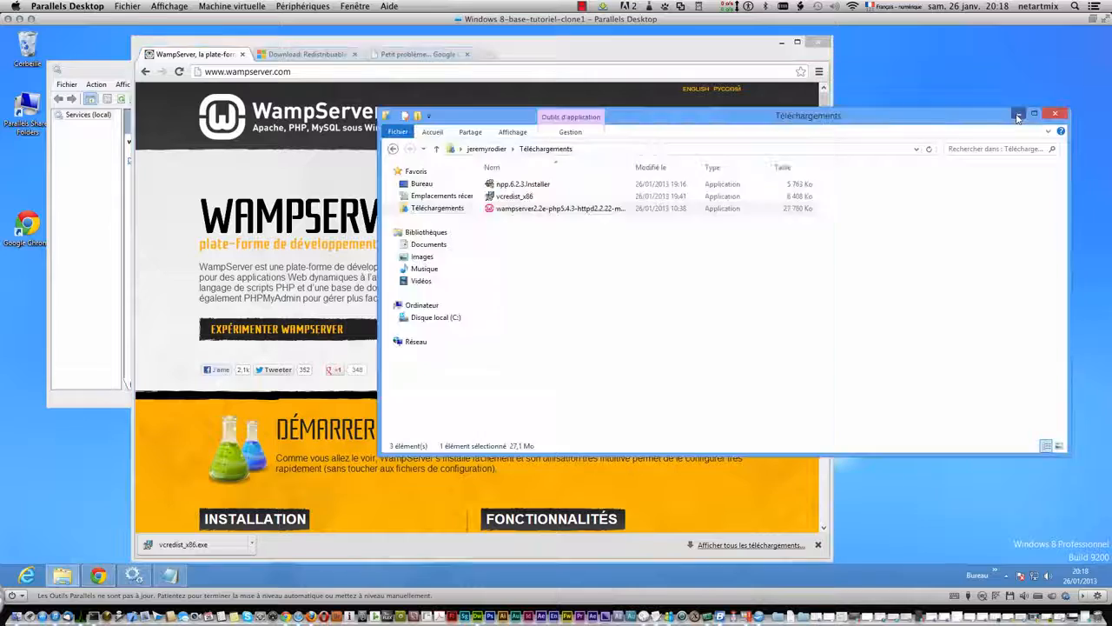
click(782, 41)
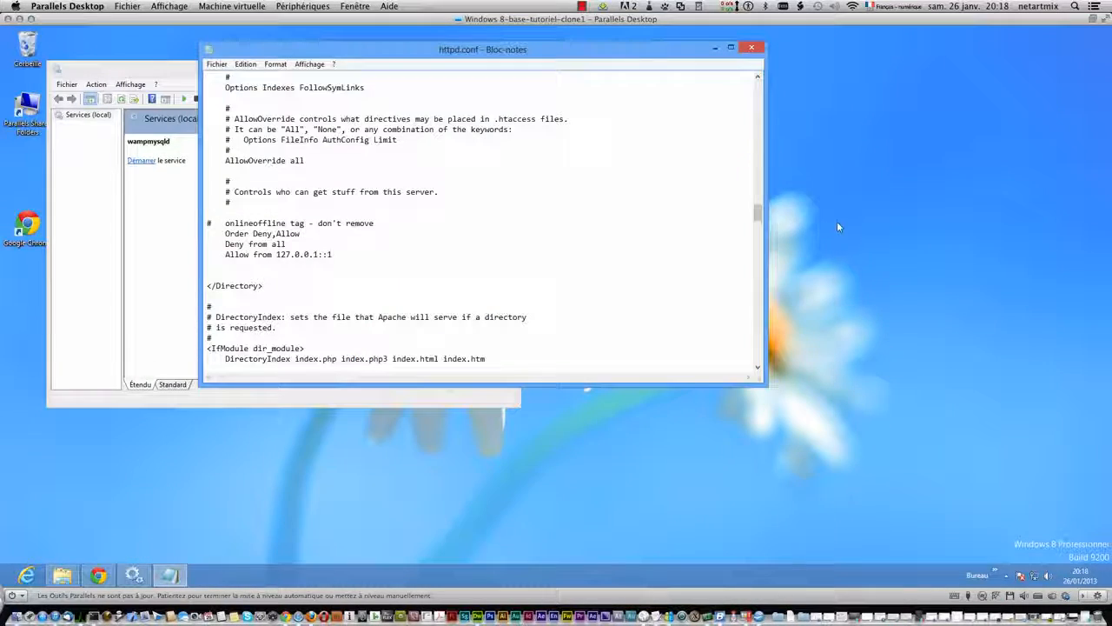
click(711, 46)
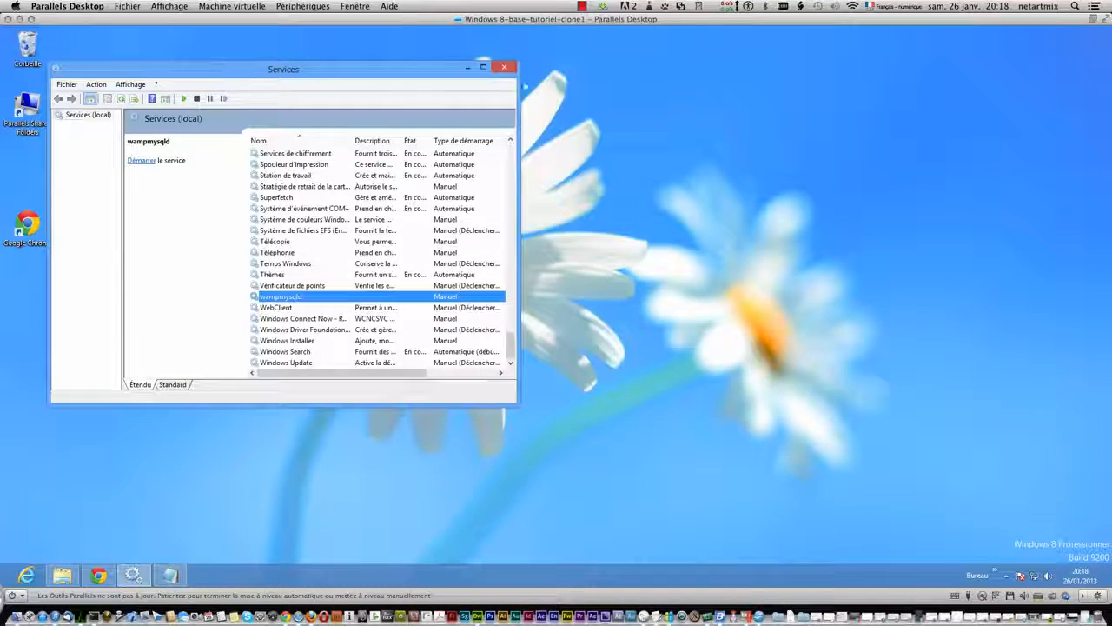
click(468, 70)
Show the Control Panel items as large icons and open the Système page to check the Windows system type.
right_click(573, 236)
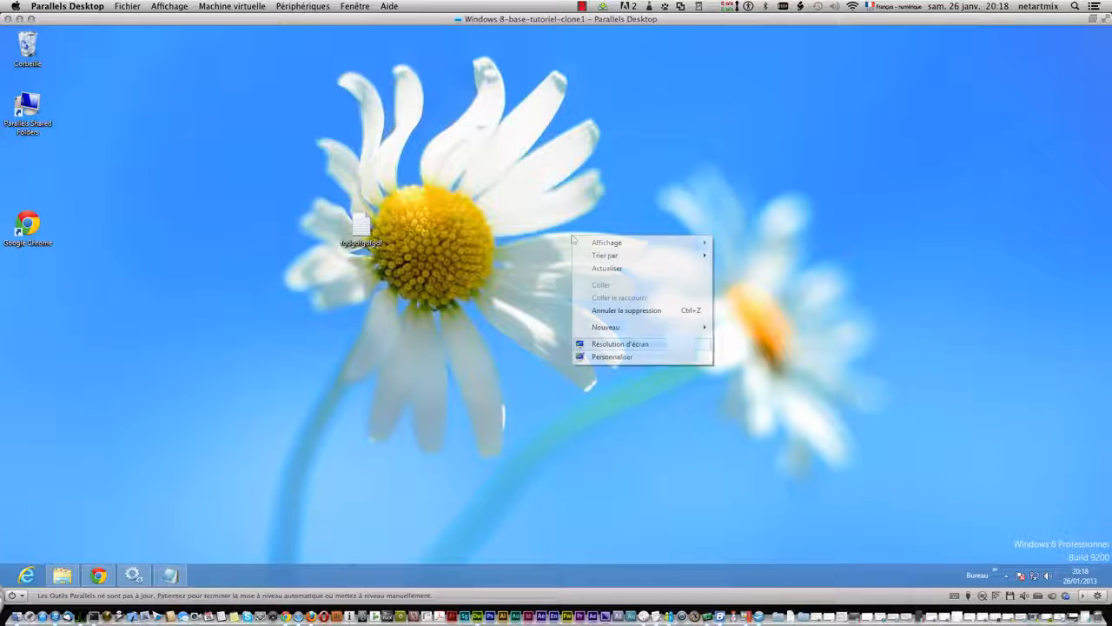
click(671, 357)
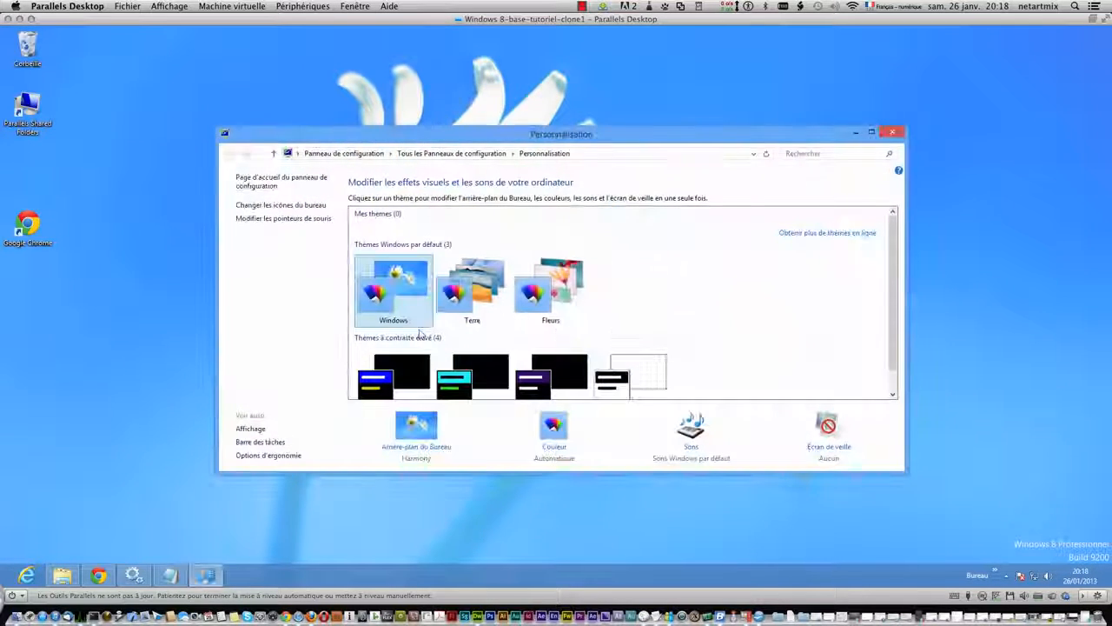
click(329, 153)
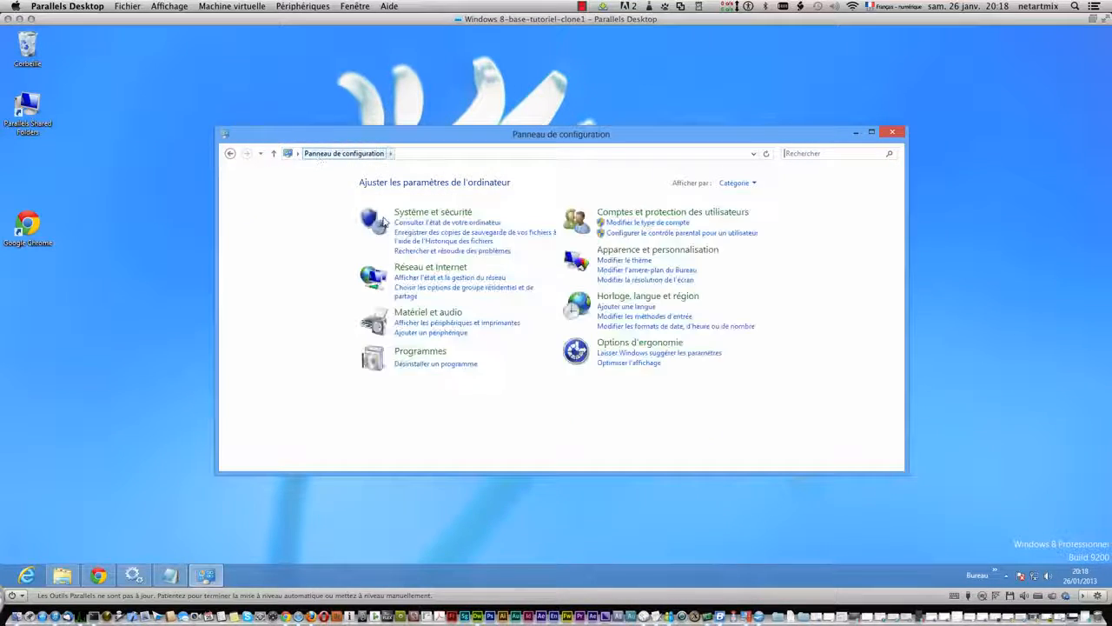
click(739, 182)
click(749, 217)
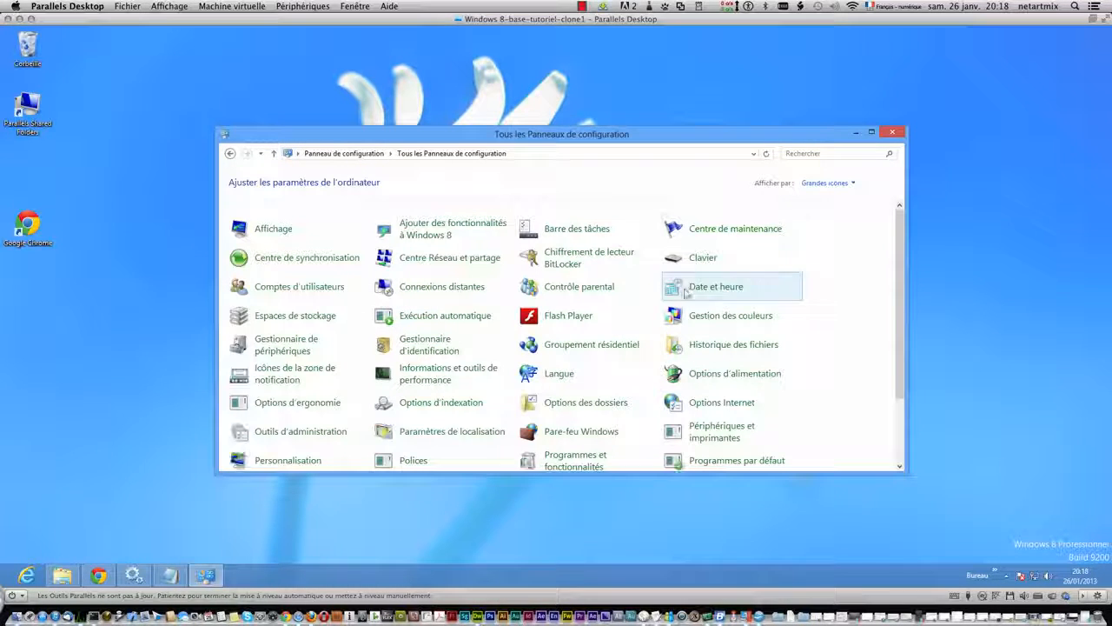
scroll(539, 313, down, 2)
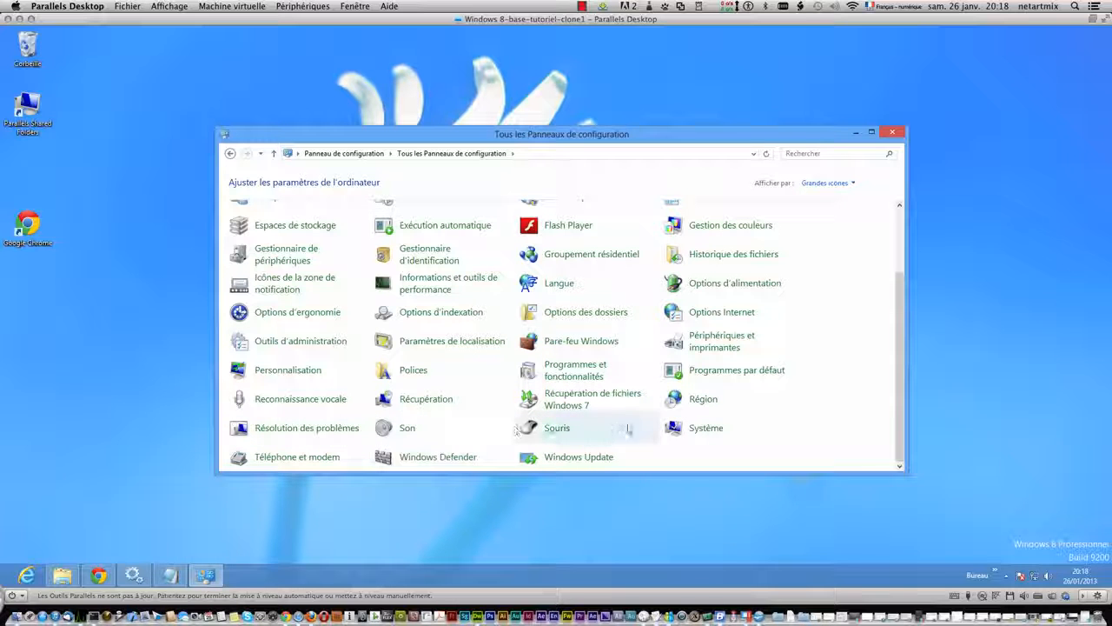
click(694, 432)
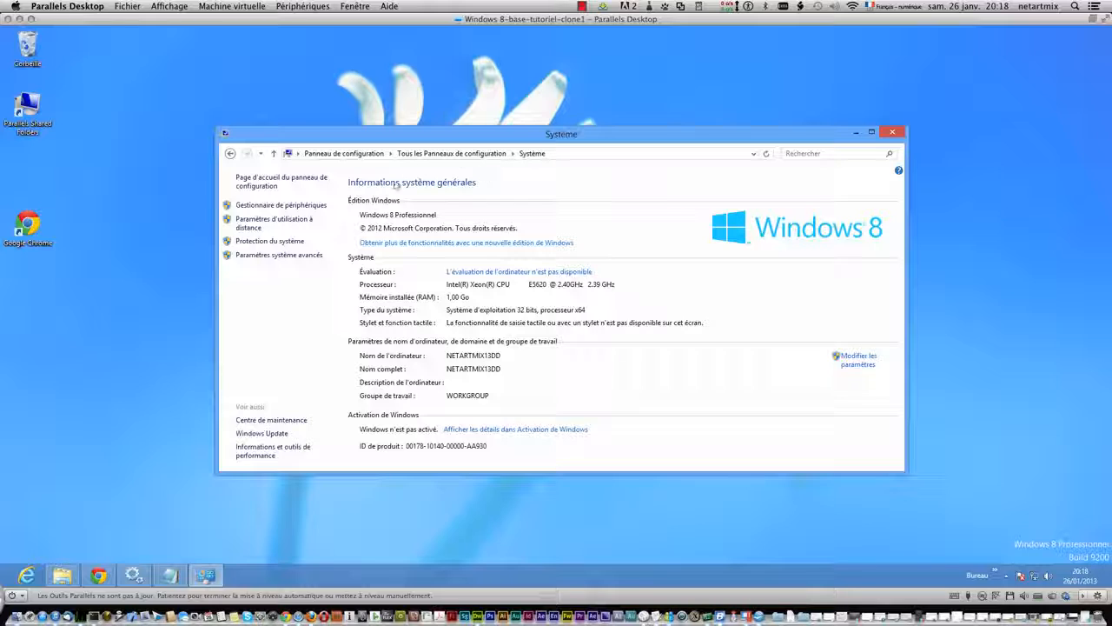
Switch to Chrome and examine the 32-bit and 64-bit installers in the WampServer site's downloads section.
click(99, 576)
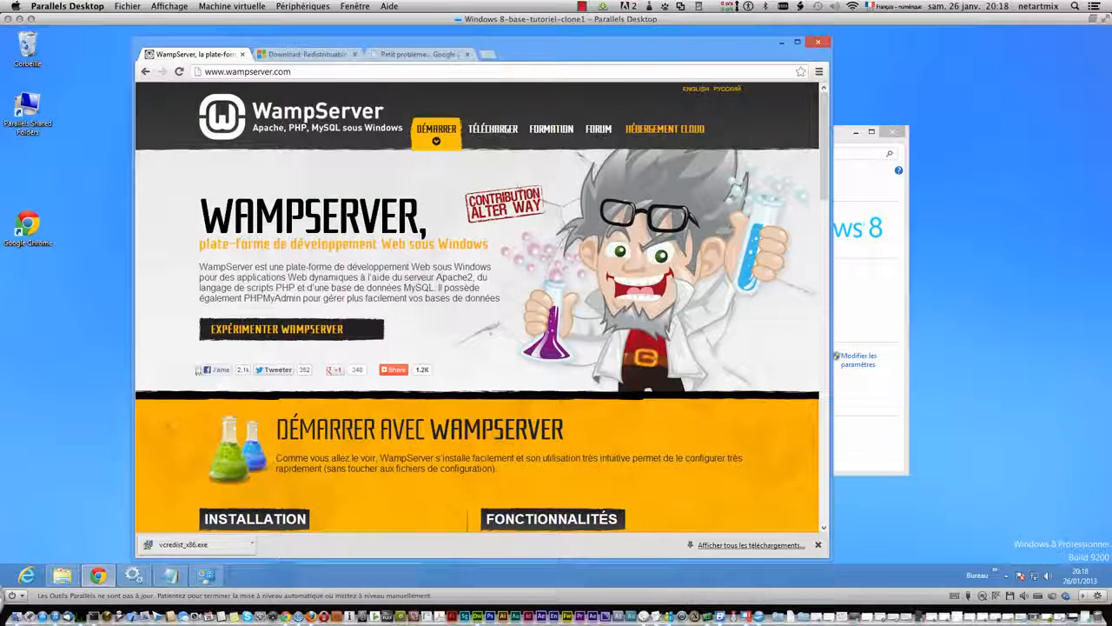
scroll(402, 353, down, 4)
scroll(429, 227, up, 3)
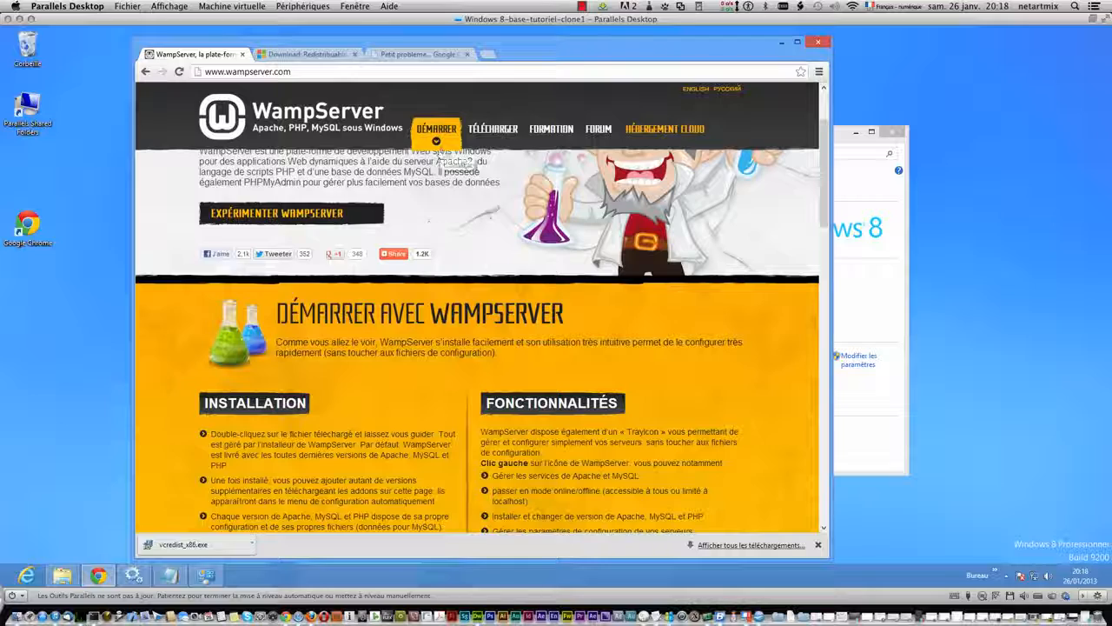
click(493, 131)
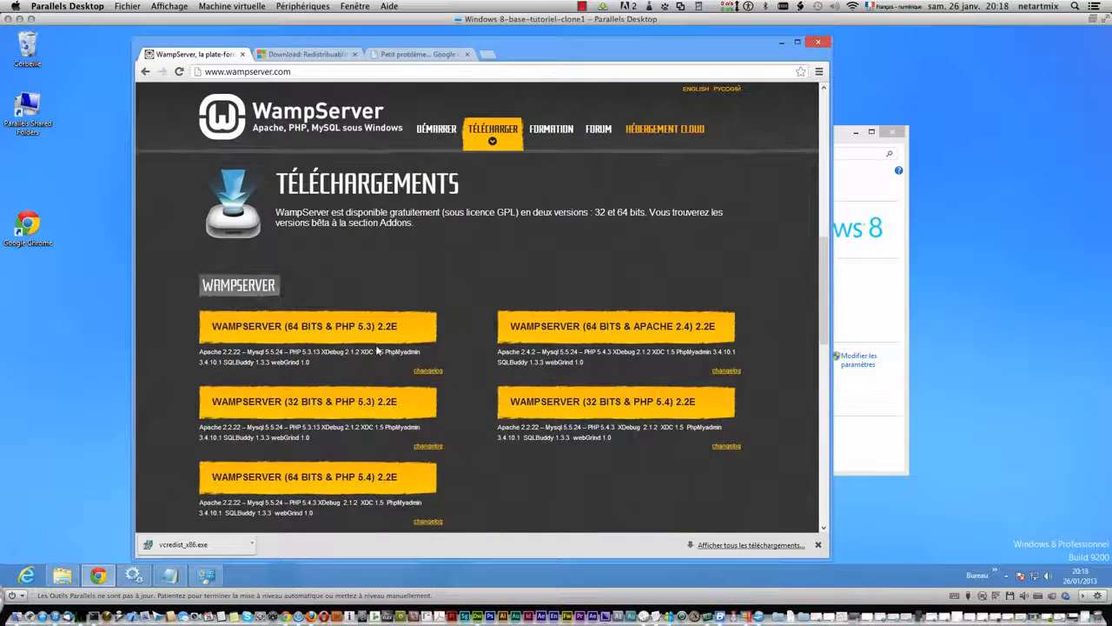
scroll(375, 349, down, 1)
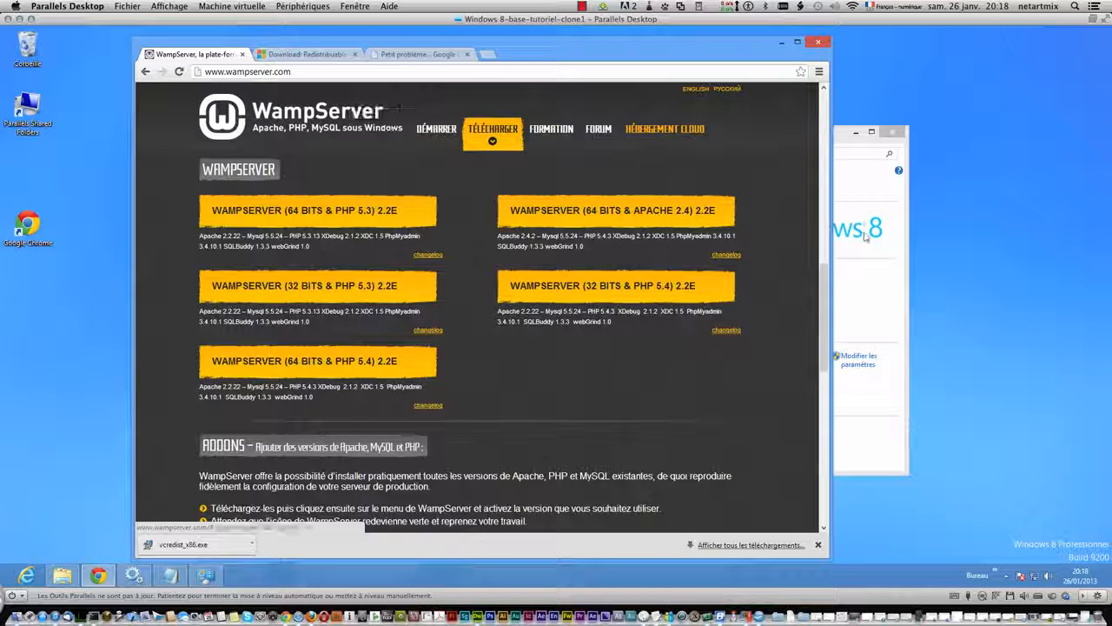
Bring up the Téléchargements folder, widen its name column to read the WampServer installer's full file name, and reposition the window over the browser.
click(66, 575)
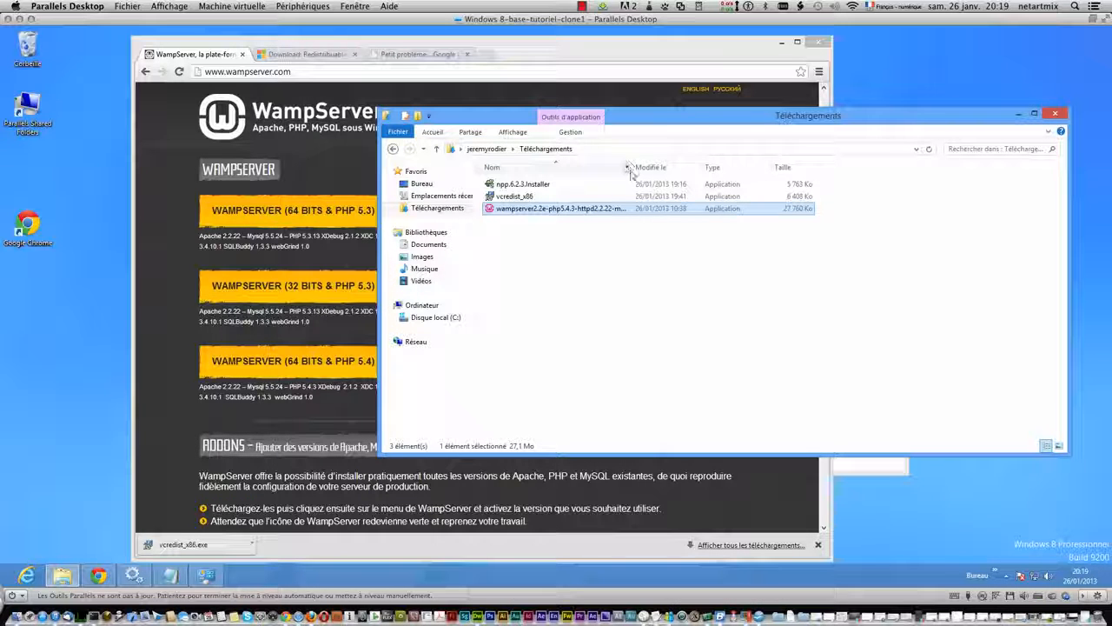
drag(630, 171, 727, 169)
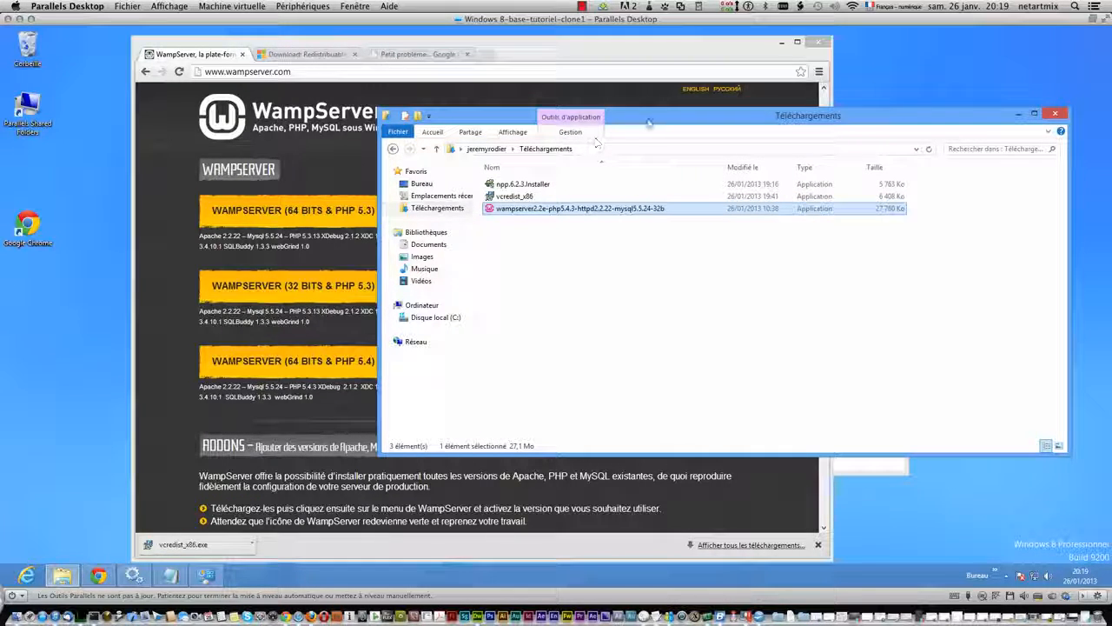
drag(648, 121, 689, 310)
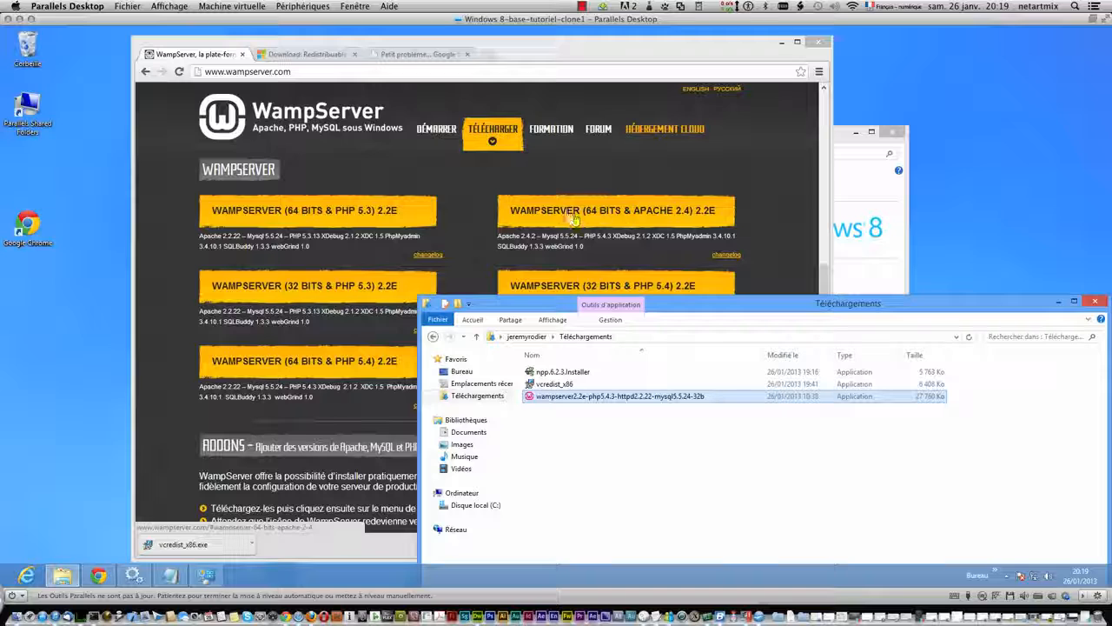
drag(694, 303, 668, 199)
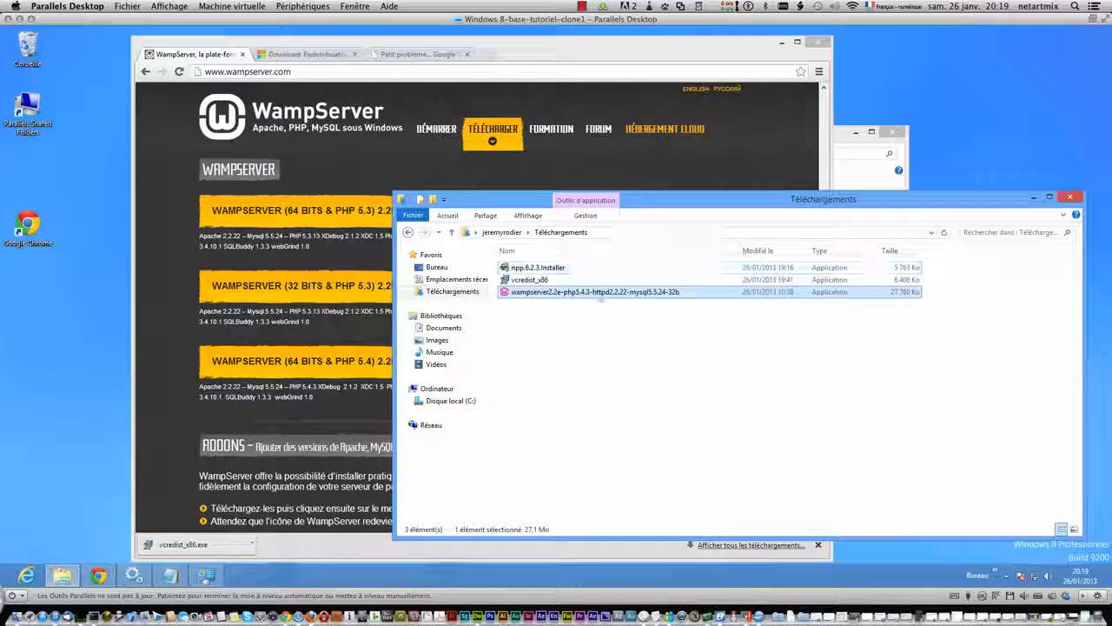
click(521, 281)
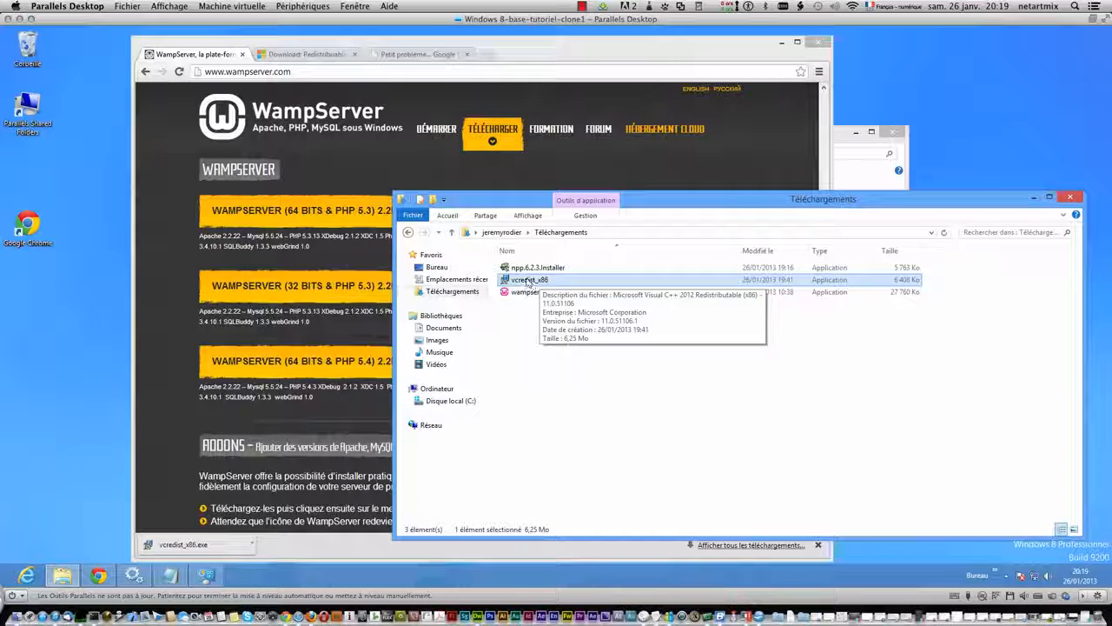
right_click(526, 281)
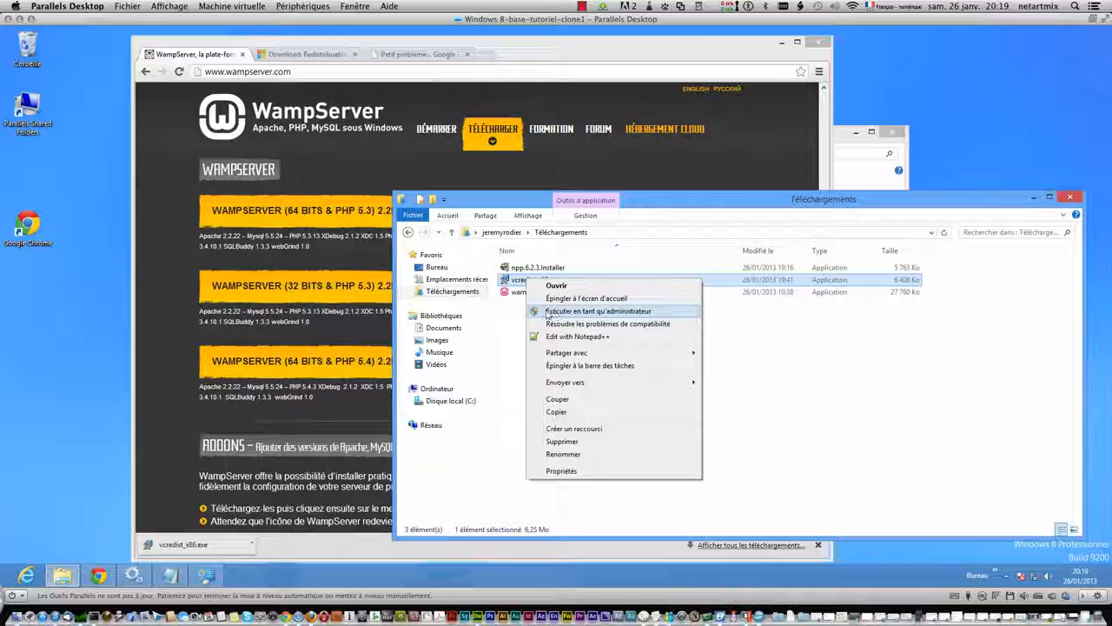
click(587, 314)
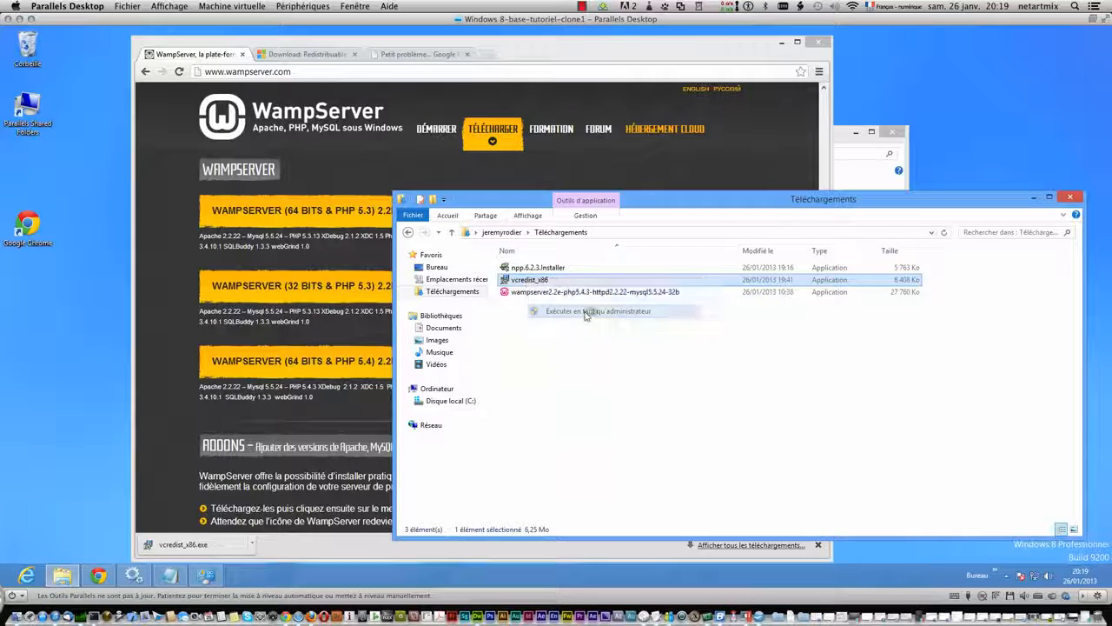
click(781, 407)
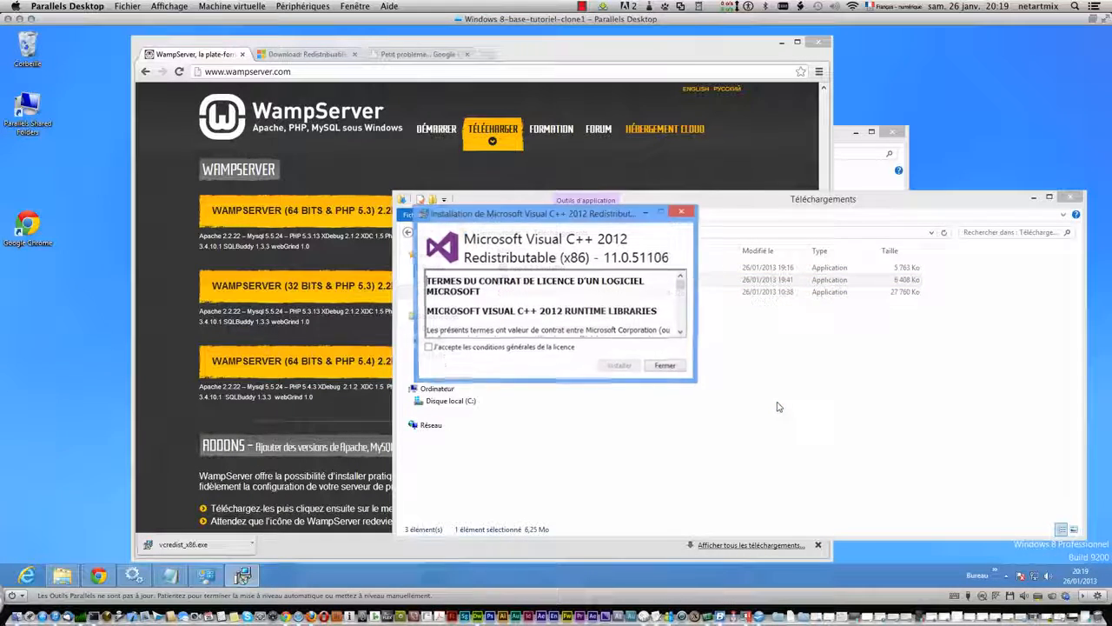
click(666, 367)
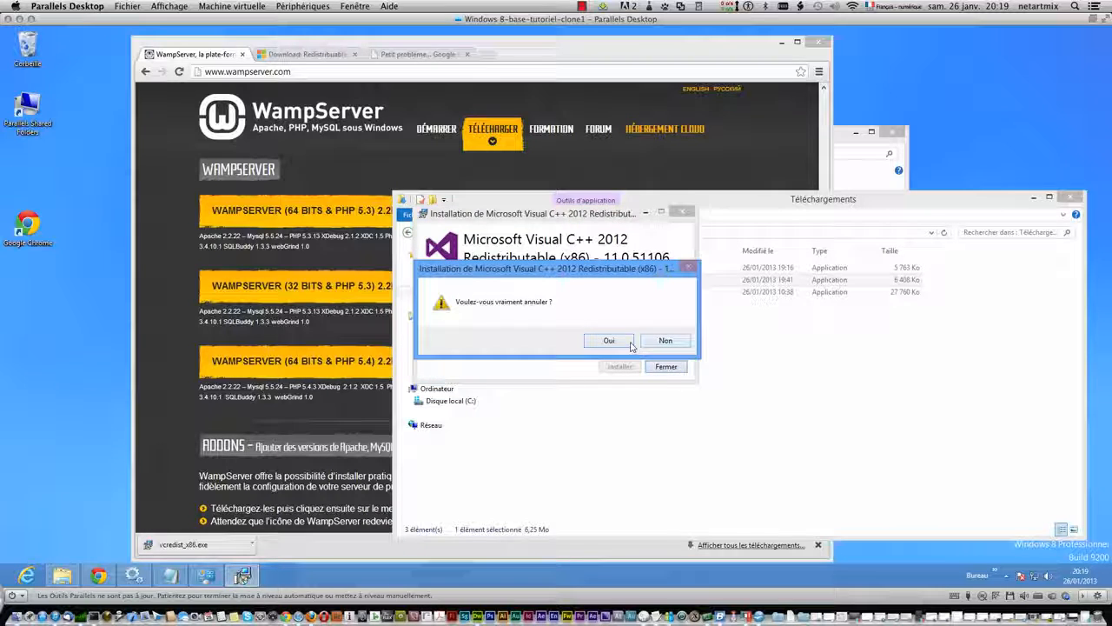
click(609, 341)
Switch to Chrome and examine the Microsoft download page for the Visual C++ redistributable for Visual Studio 2012 Update 1.
click(326, 68)
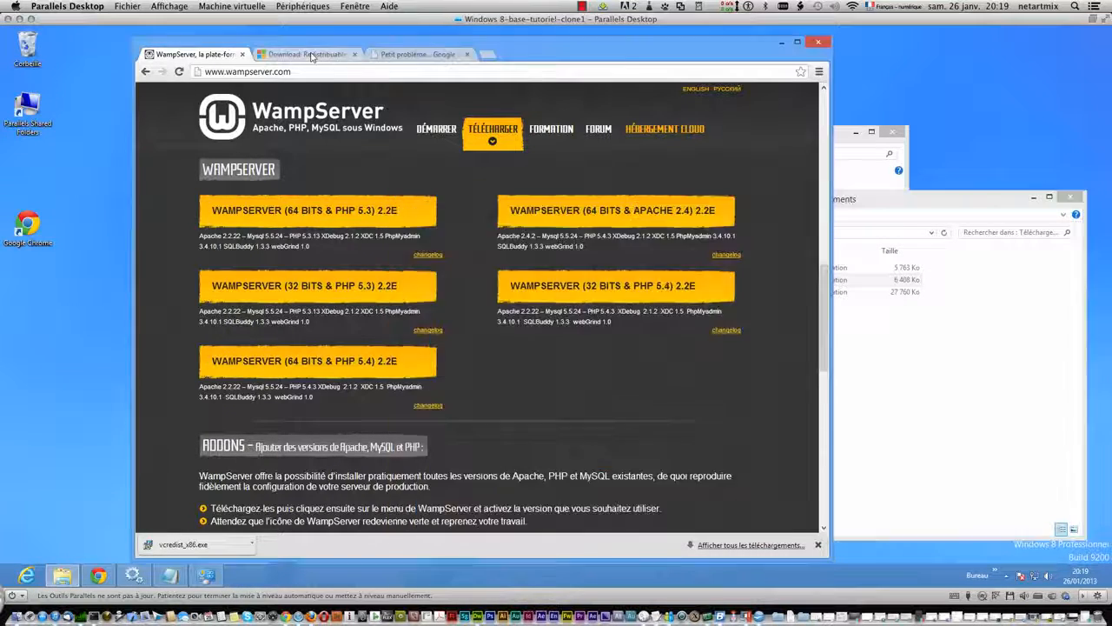
click(305, 54)
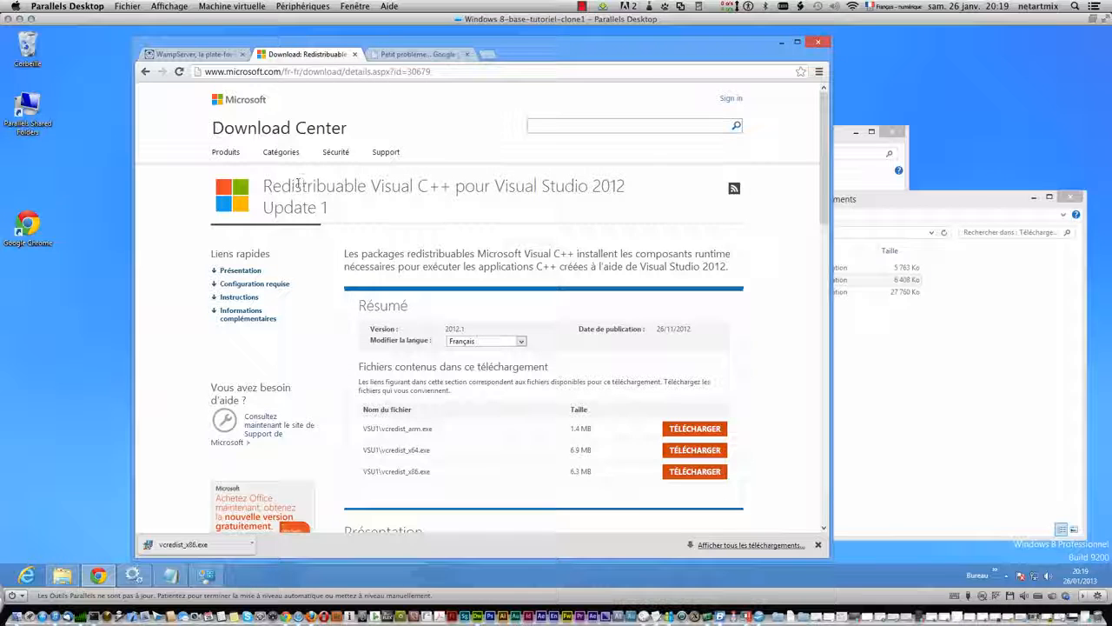
drag(294, 186, 624, 186)
click(663, 269)
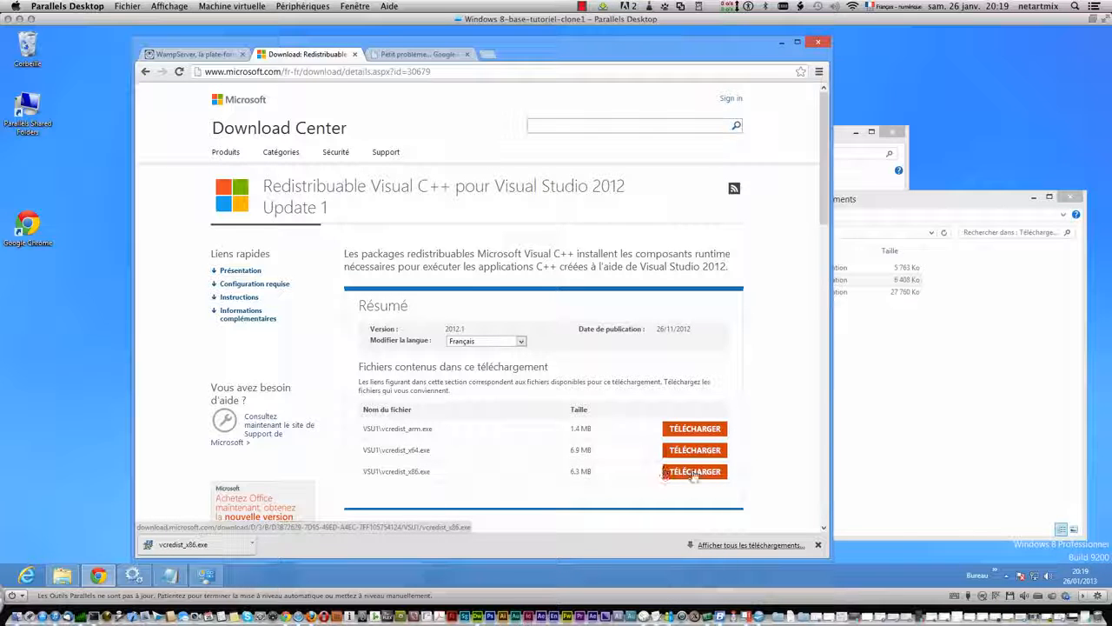
Run vcredist_x86 from the Téléchargements folder as administrator, accept the licence terms, install the package and close the installer.
click(861, 395)
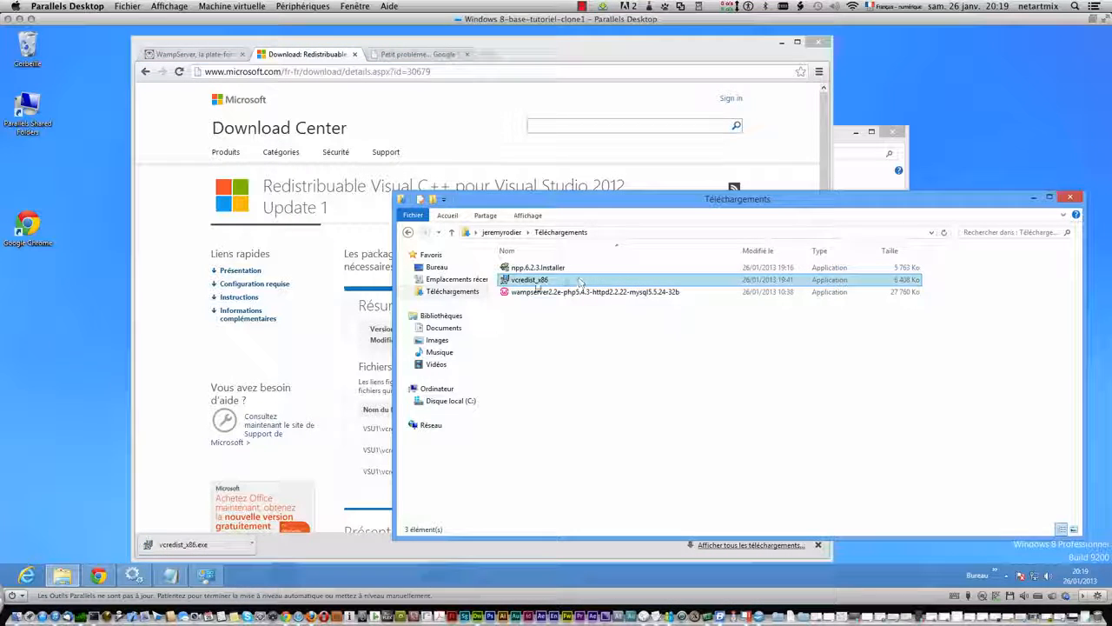
right_click(519, 280)
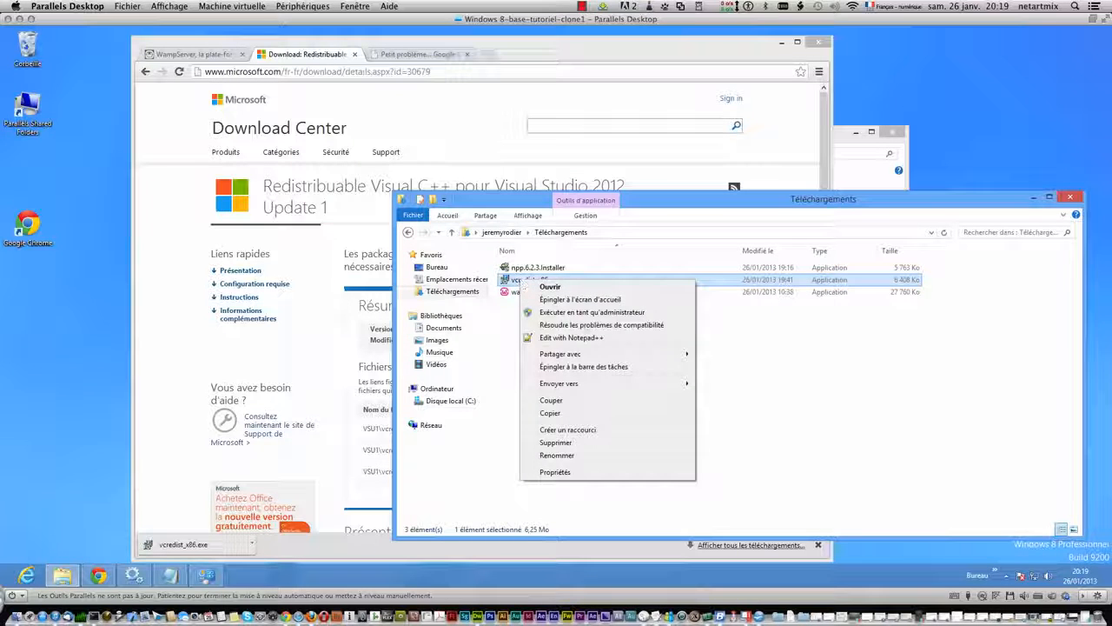
click(615, 313)
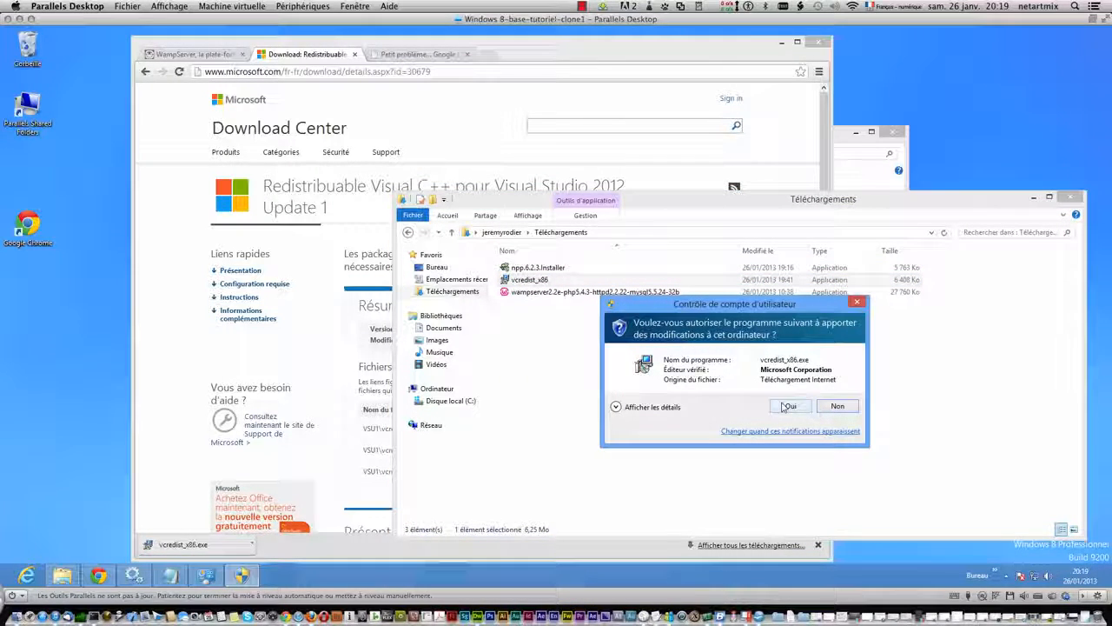
click(789, 407)
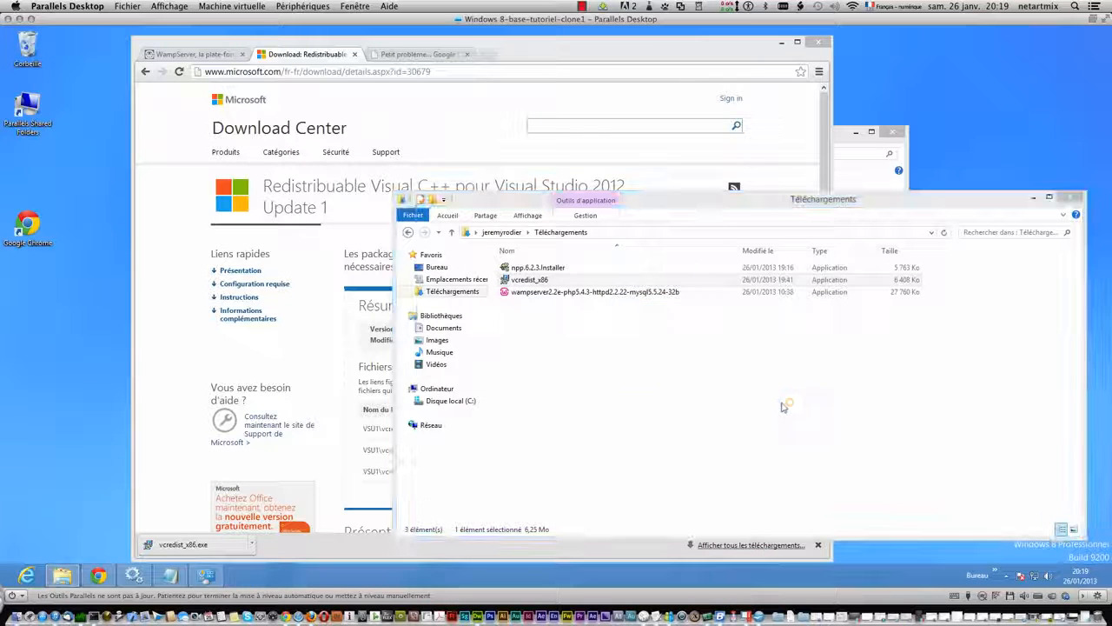
click(557, 349)
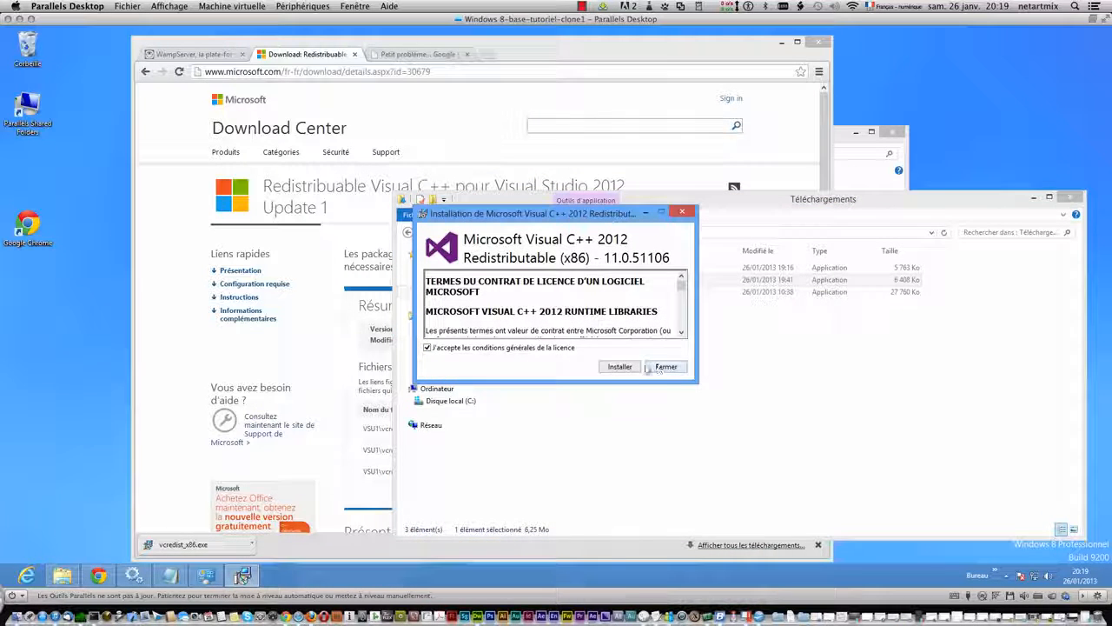
click(616, 367)
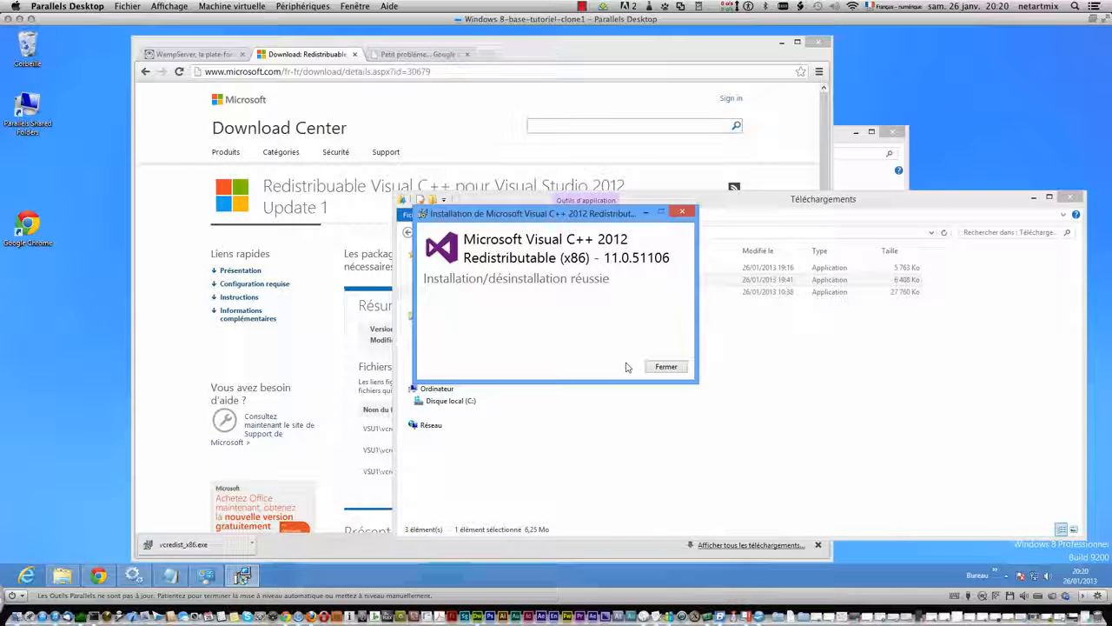
click(665, 367)
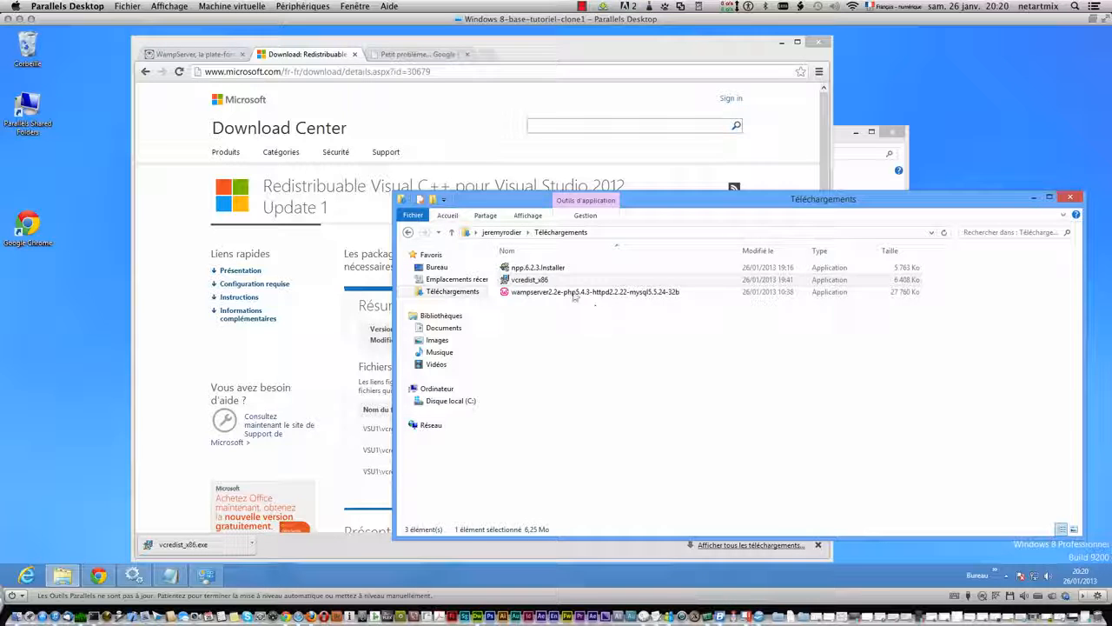
Run the wampserver2.2e 32-bit installer from the Téléchargements folder, authorise it and accept the licence agreement.
double_click(547, 293)
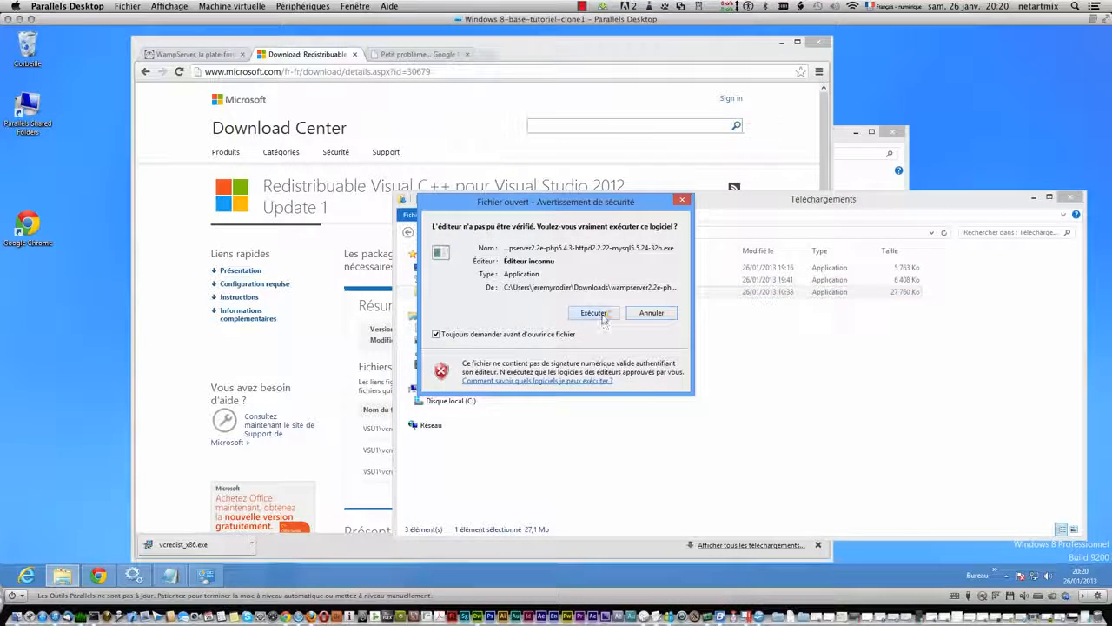
click(593, 313)
click(604, 319)
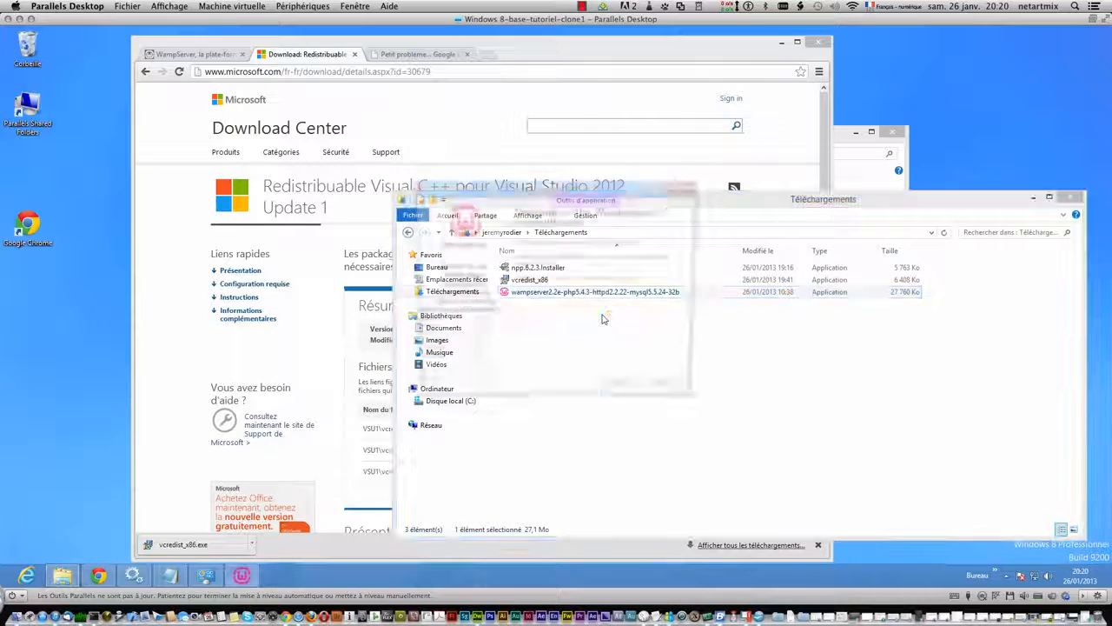
click(622, 396)
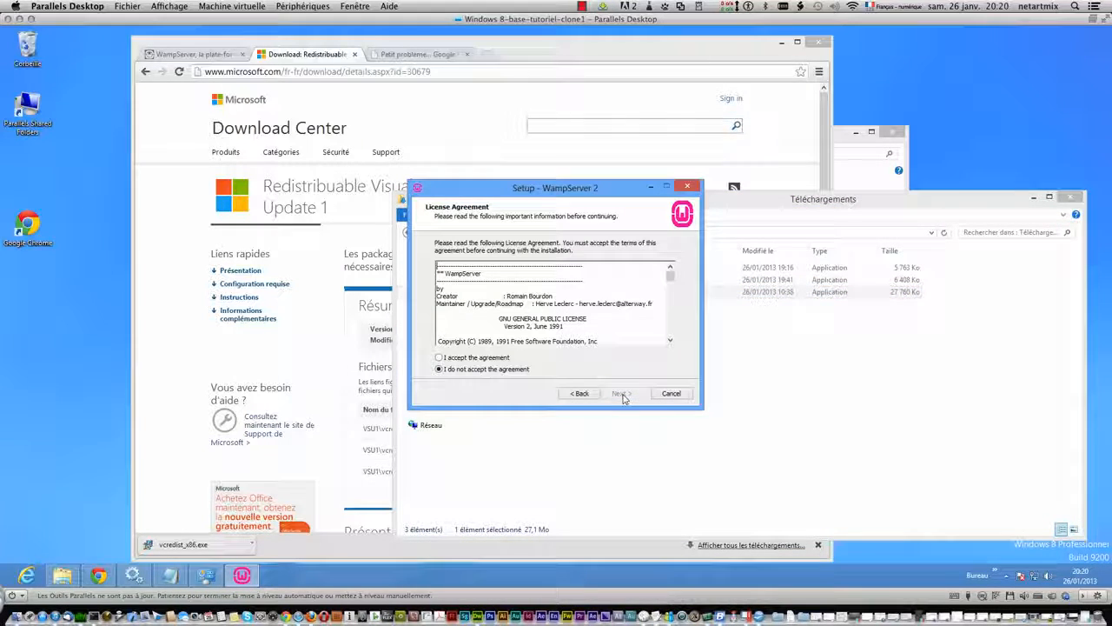
click(478, 358)
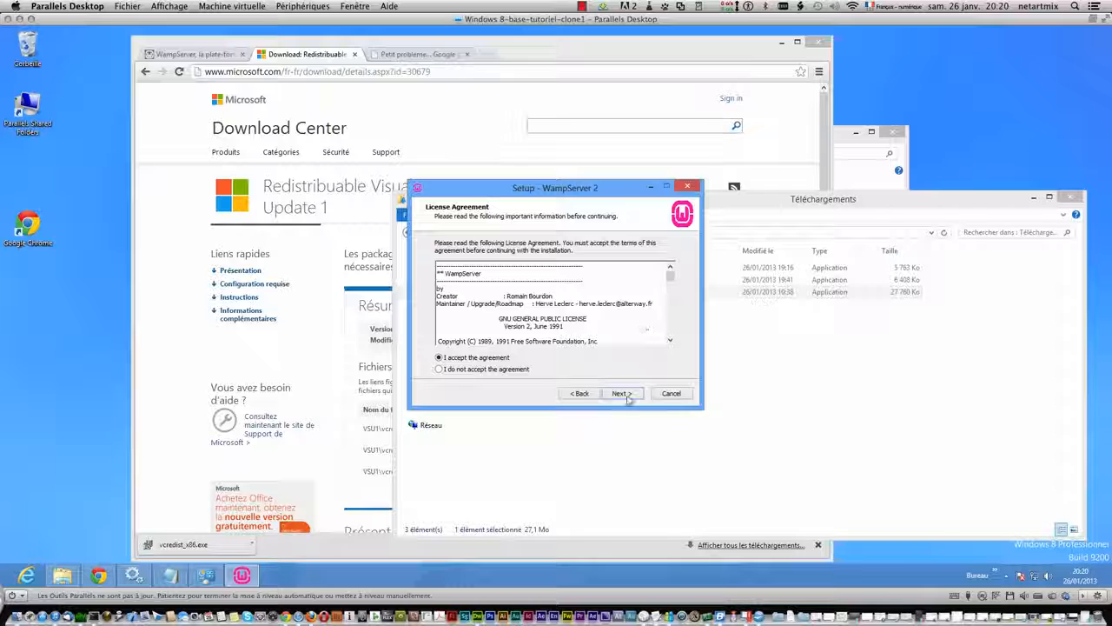
click(626, 396)
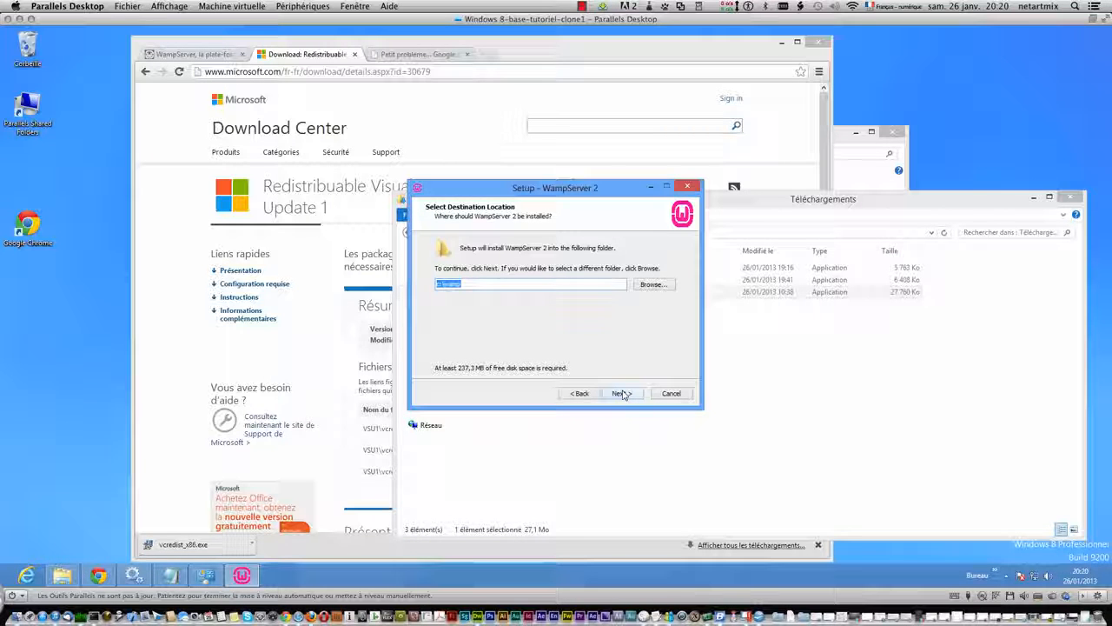
Keep c:\wamp as the destination, enable both the Quick Launch and Desktop icons, and start the installation.
click(622, 396)
click(598, 354)
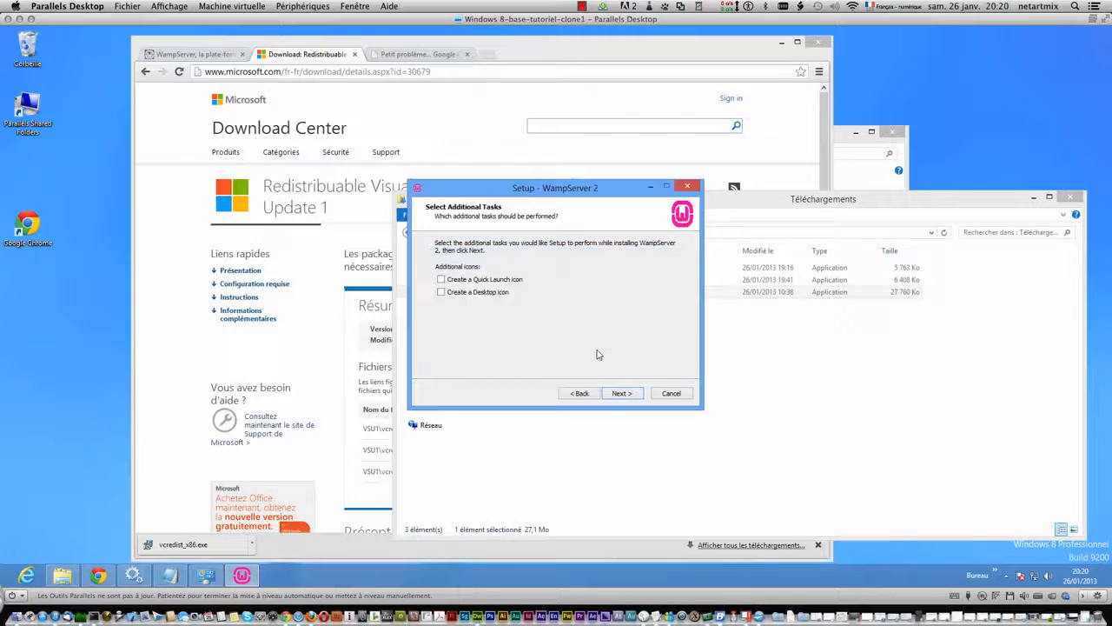
click(473, 294)
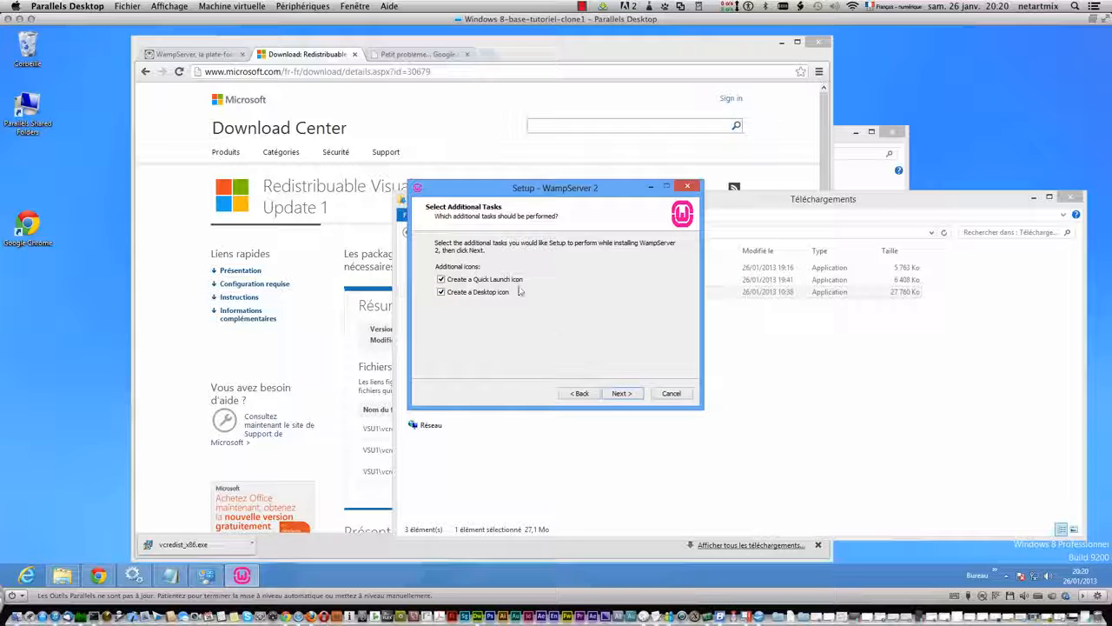
click(622, 393)
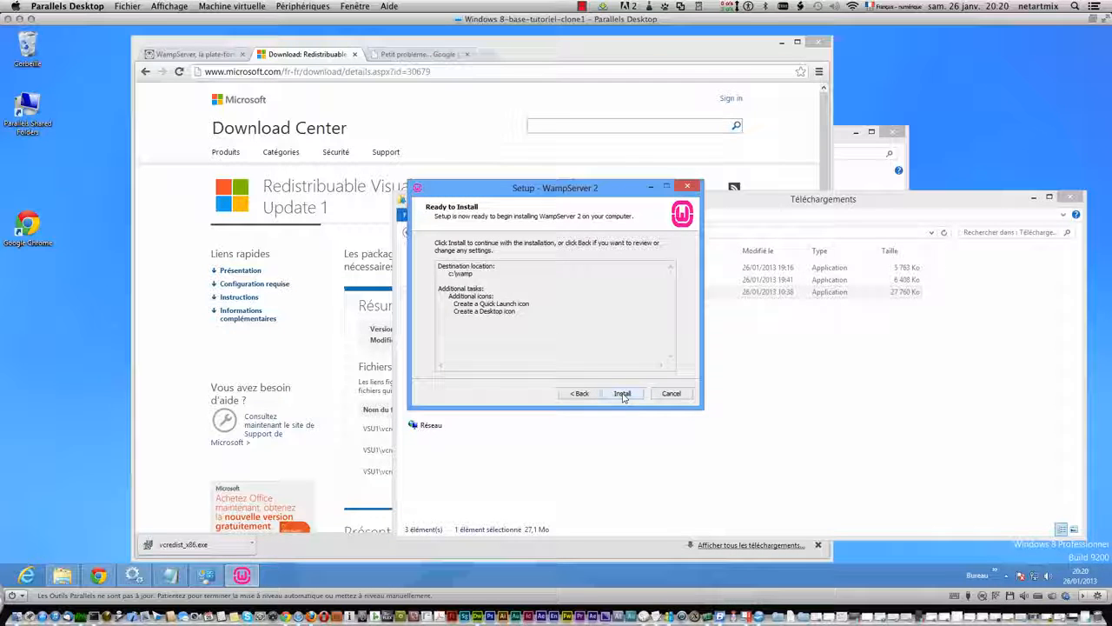
click(623, 395)
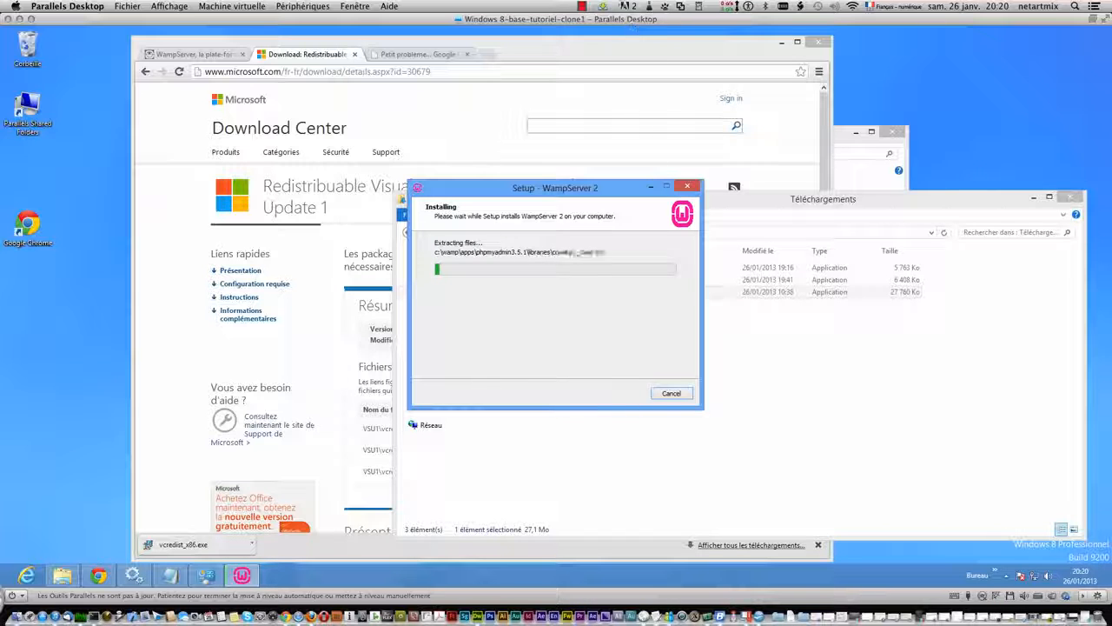
click(582, 7)
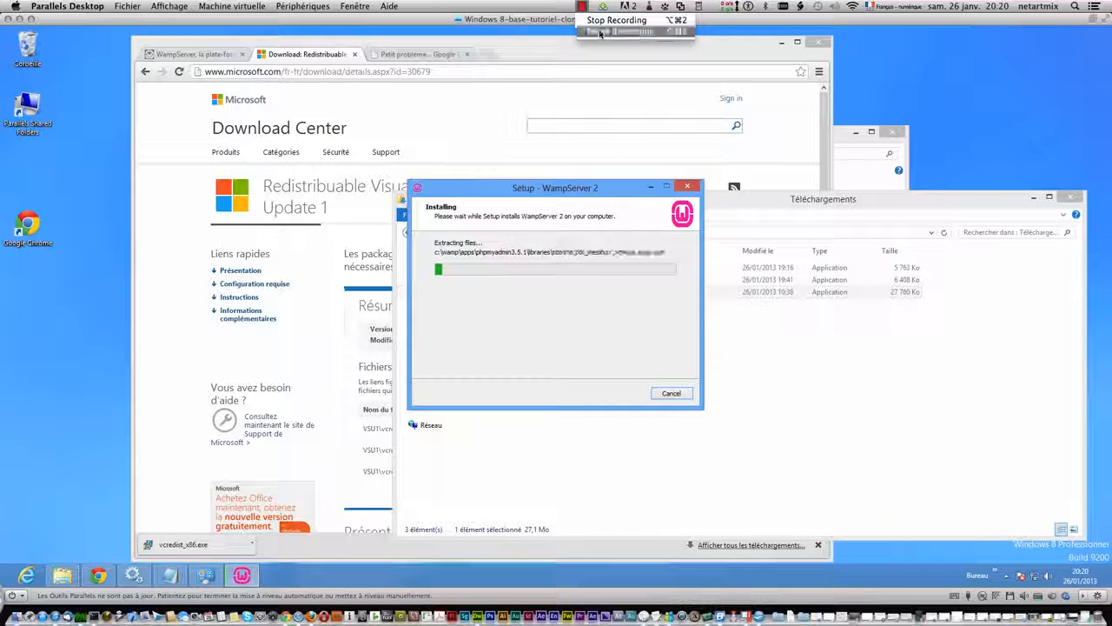
key(Escape)
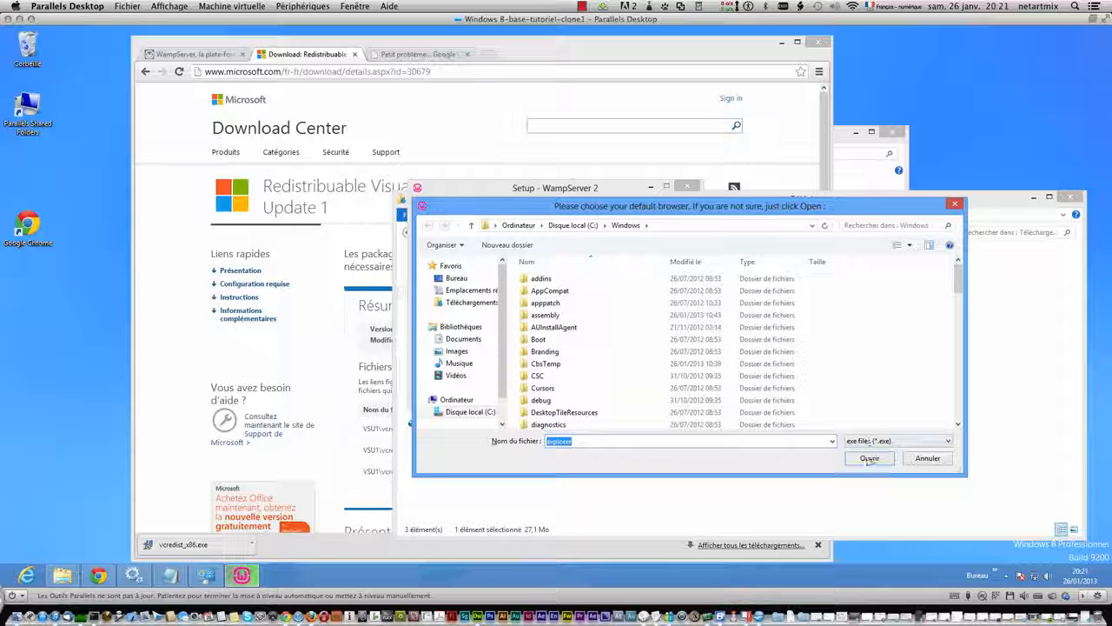
Complete the setup with explorer as default browser, the new homepage and default PHP mail parameters, launching WampServer 2 and authorising wampmanager.exe.
click(870, 459)
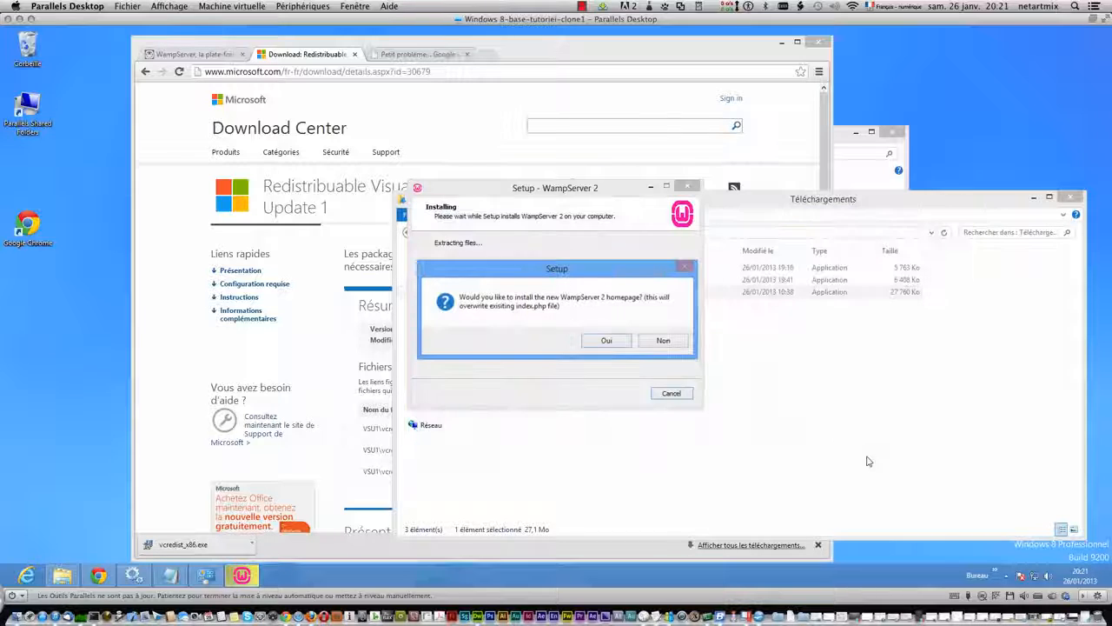
click(606, 341)
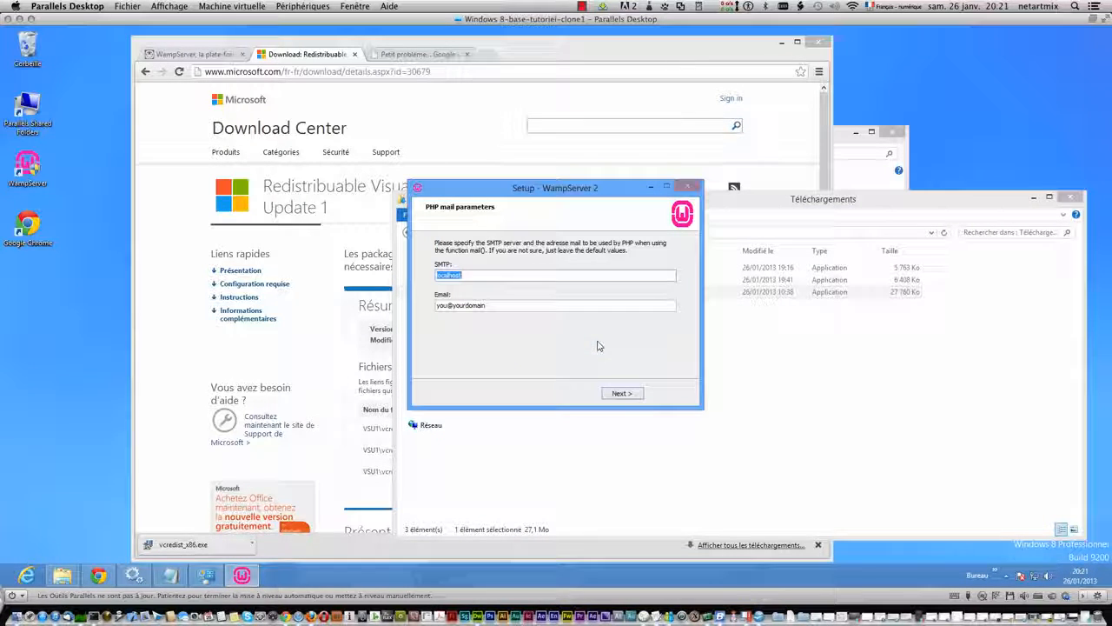
click(623, 393)
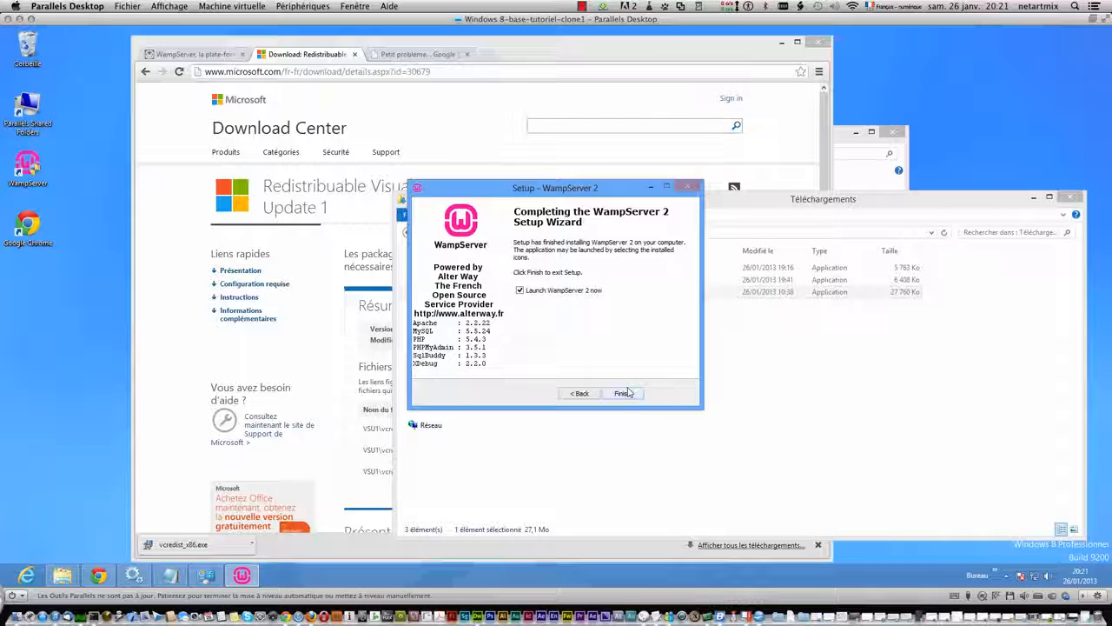
click(624, 393)
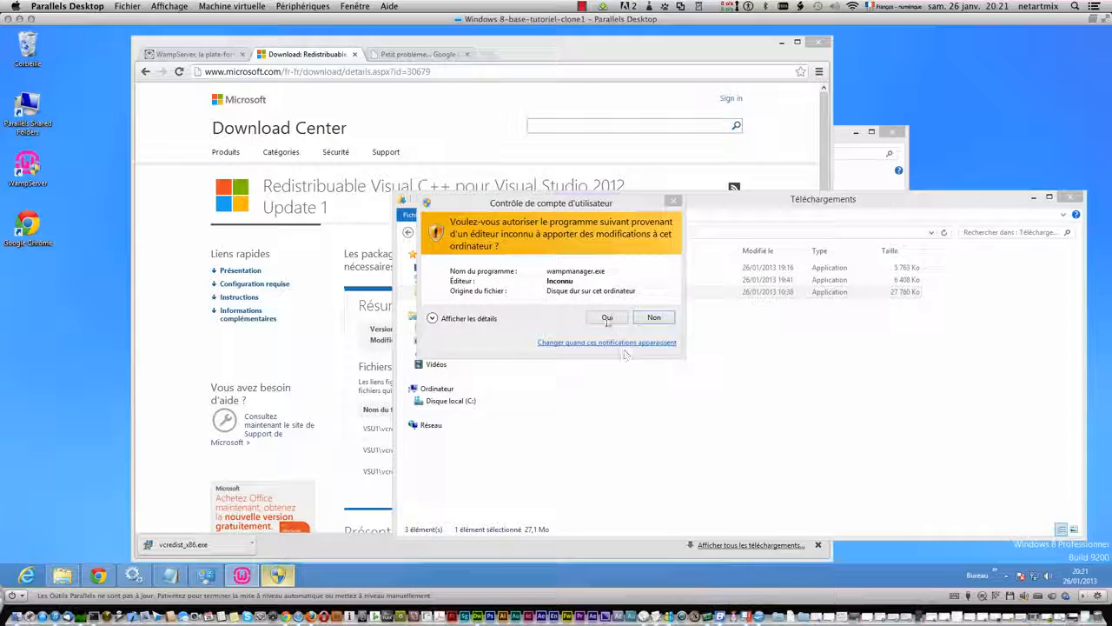
click(608, 318)
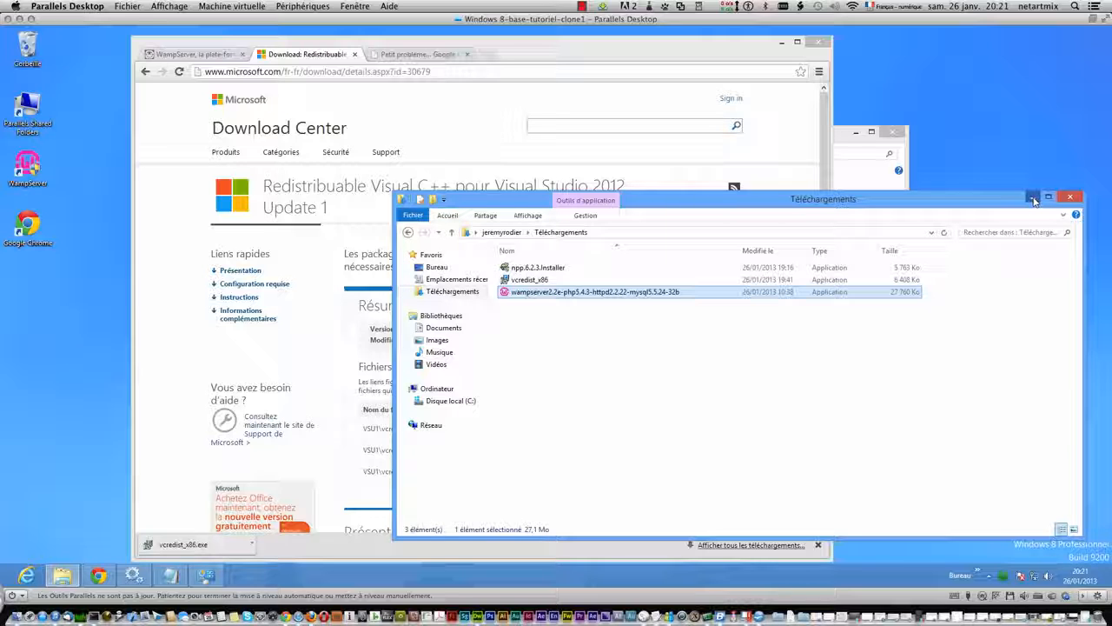
Open Localhost from the WampServer menu in Chrome and compare the page with the one in the 127.0.0.1 tab.
click(1005, 576)
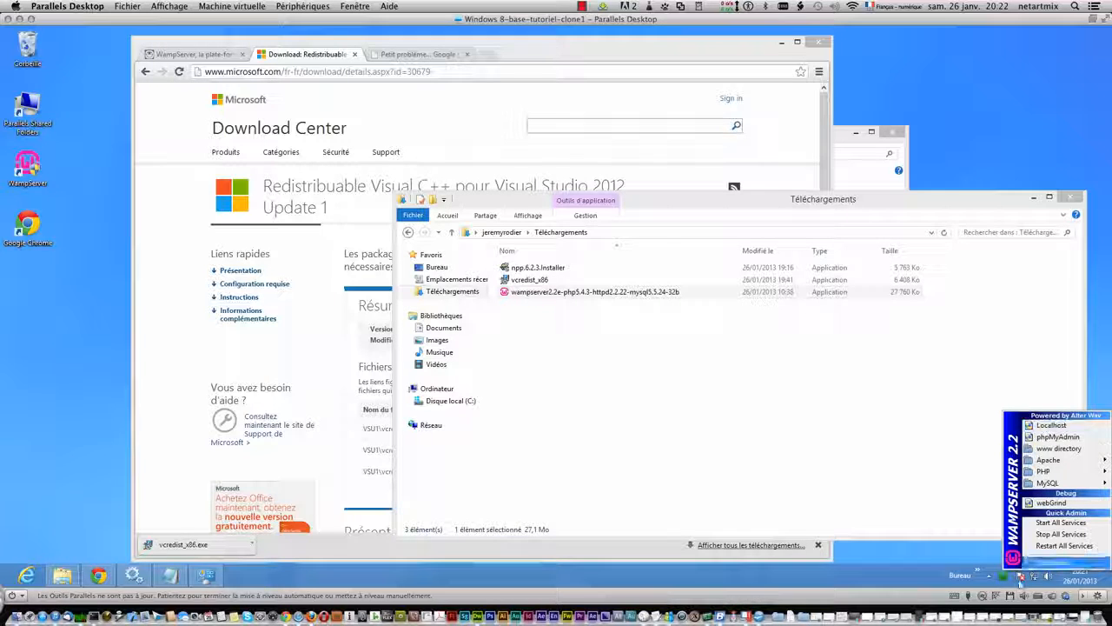
click(1053, 425)
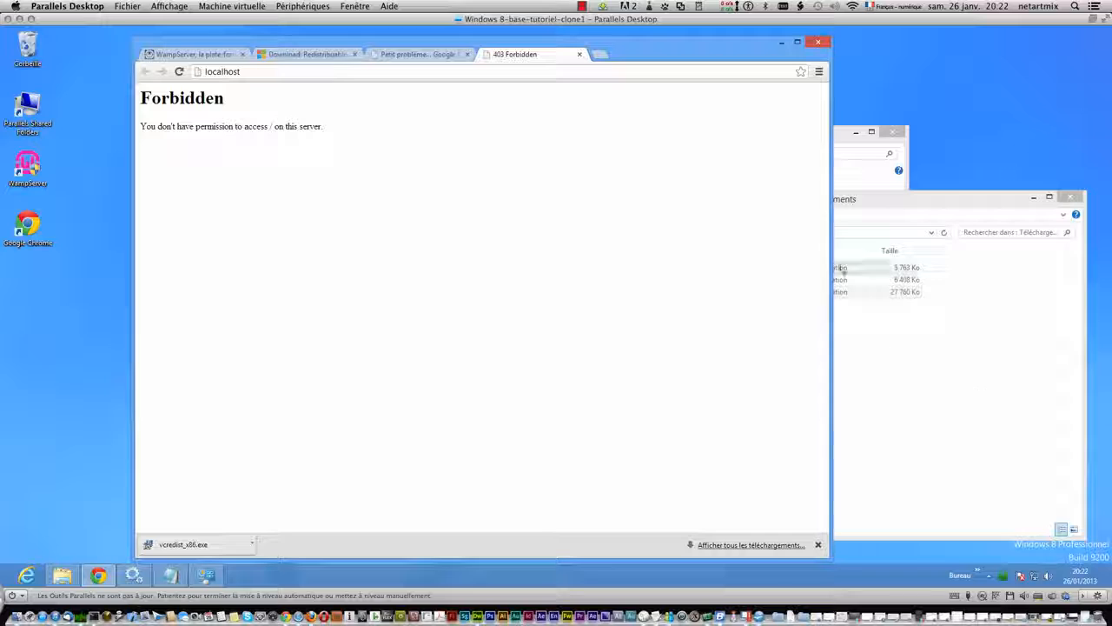
click(374, 55)
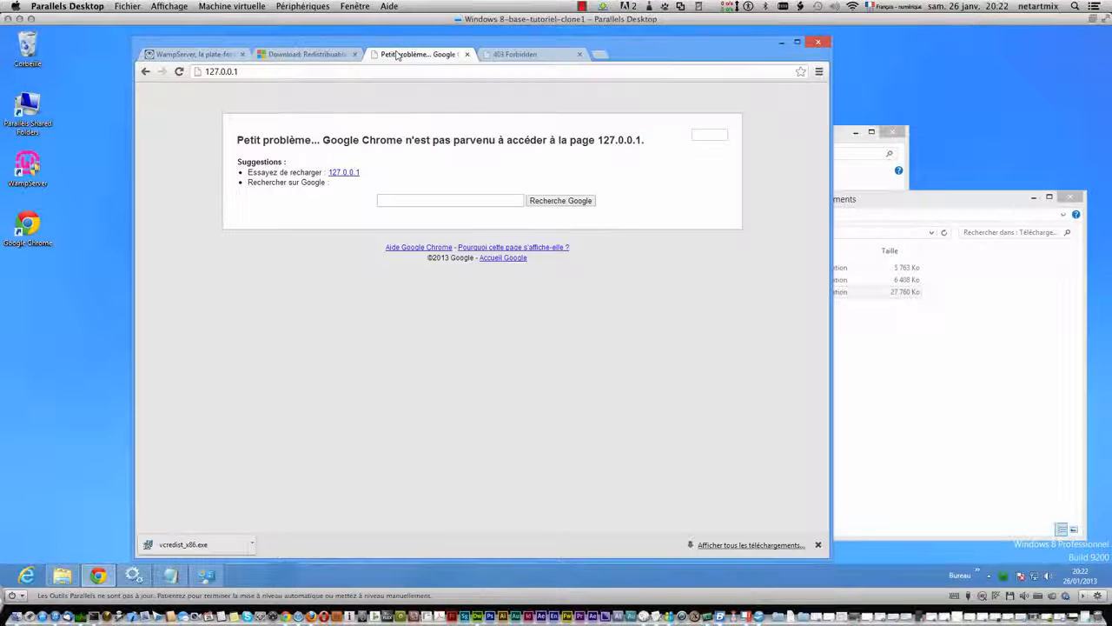
click(505, 55)
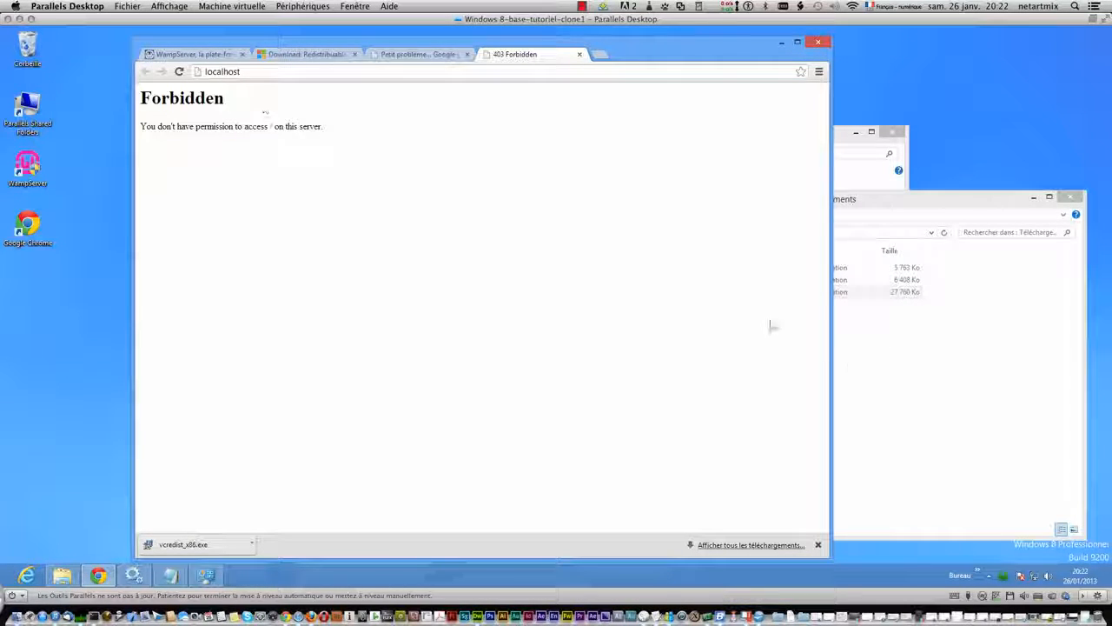
Minimise Chrome, close the Système window and move the Téléchargements window towards the upper middle of the desktop.
click(782, 43)
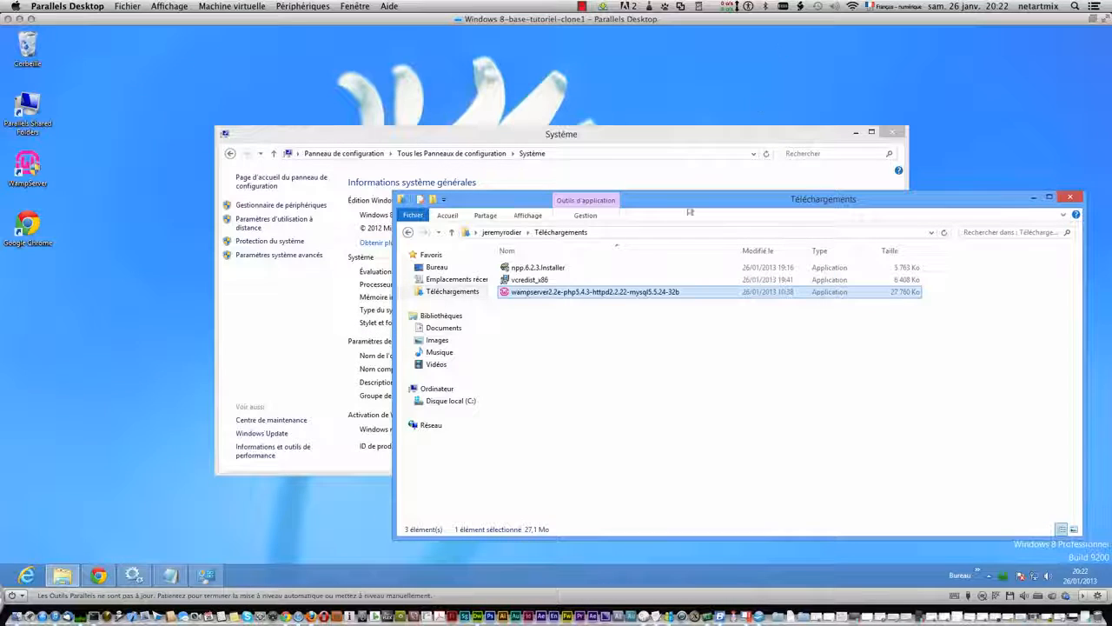
click(890, 132)
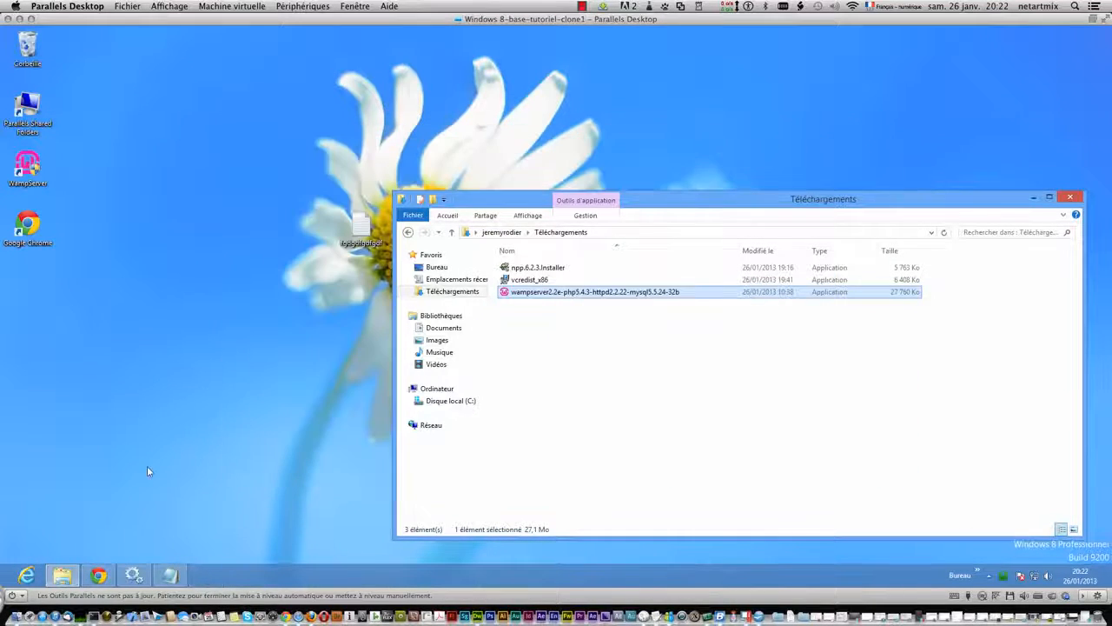
click(63, 578)
click(63, 578)
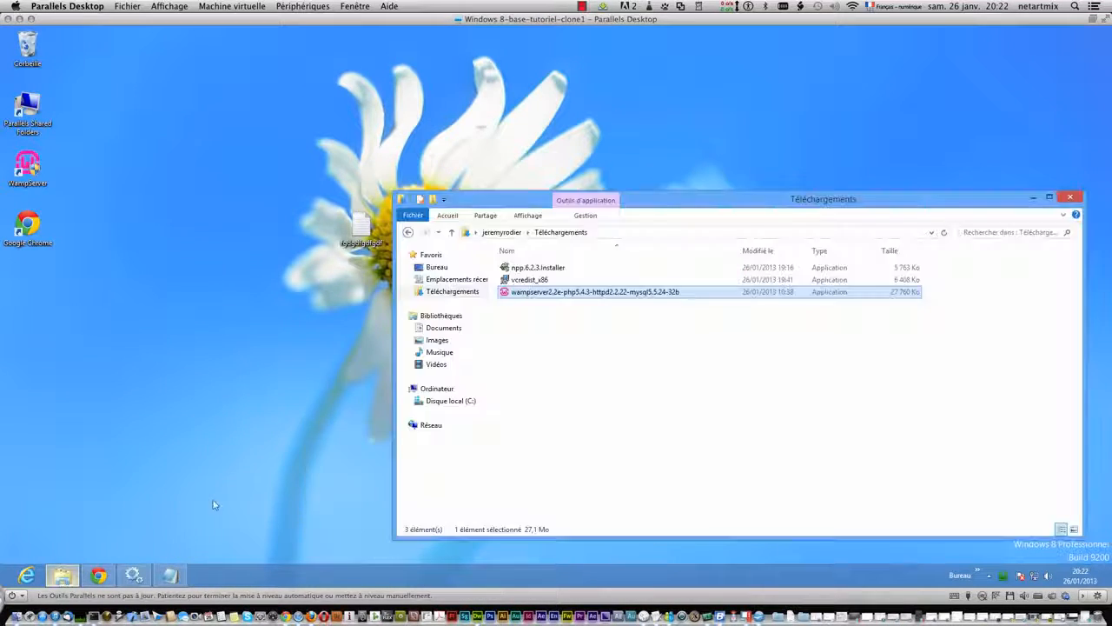
drag(494, 198, 304, 73)
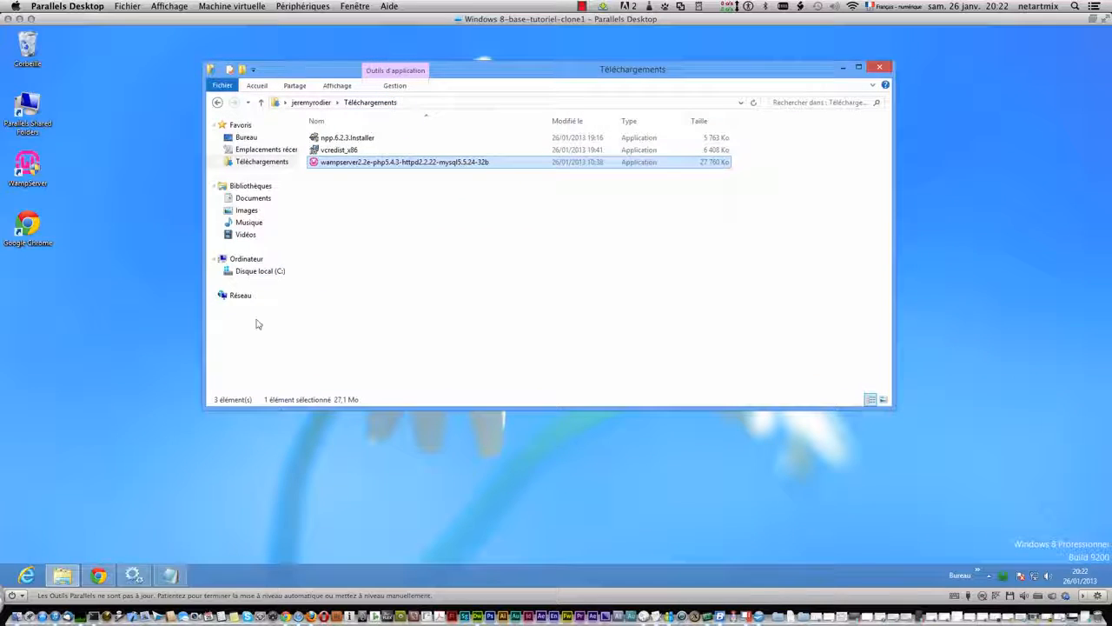
Browse to C:\wamp\bin\apache\apache2.2.22\conf and open httpd.conf in Notepad++.
click(261, 273)
double_click(327, 175)
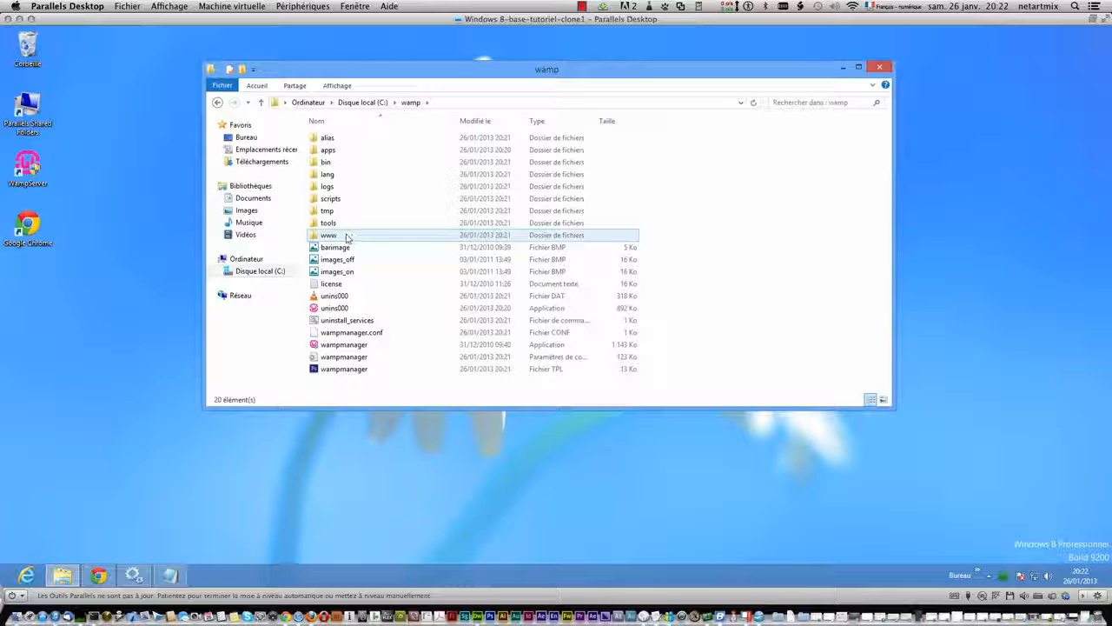
click(345, 237)
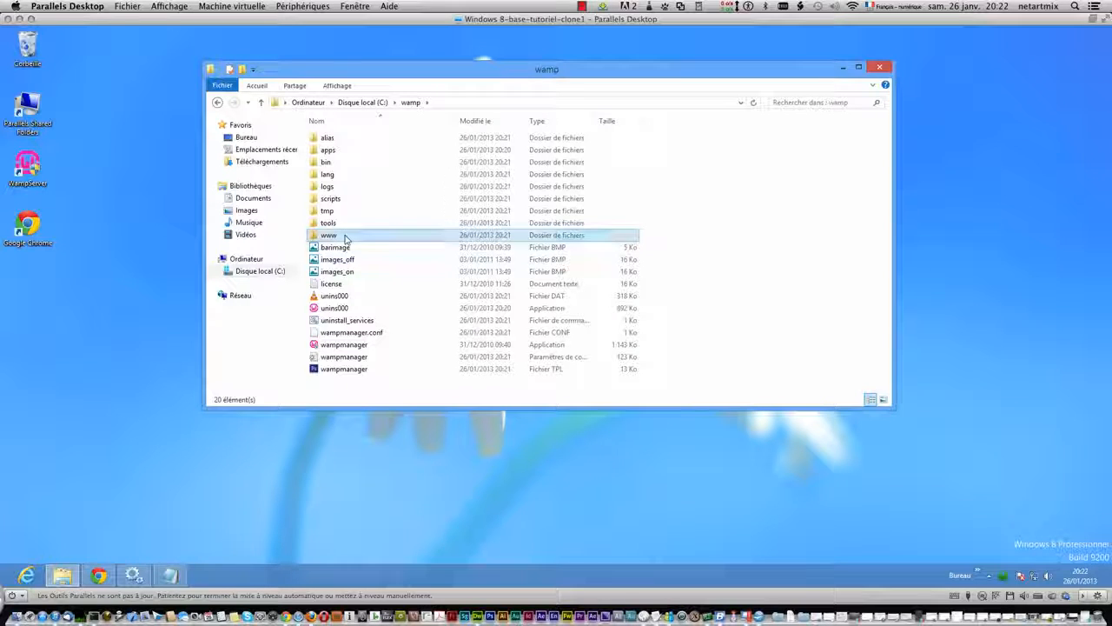
double_click(331, 161)
double_click(330, 139)
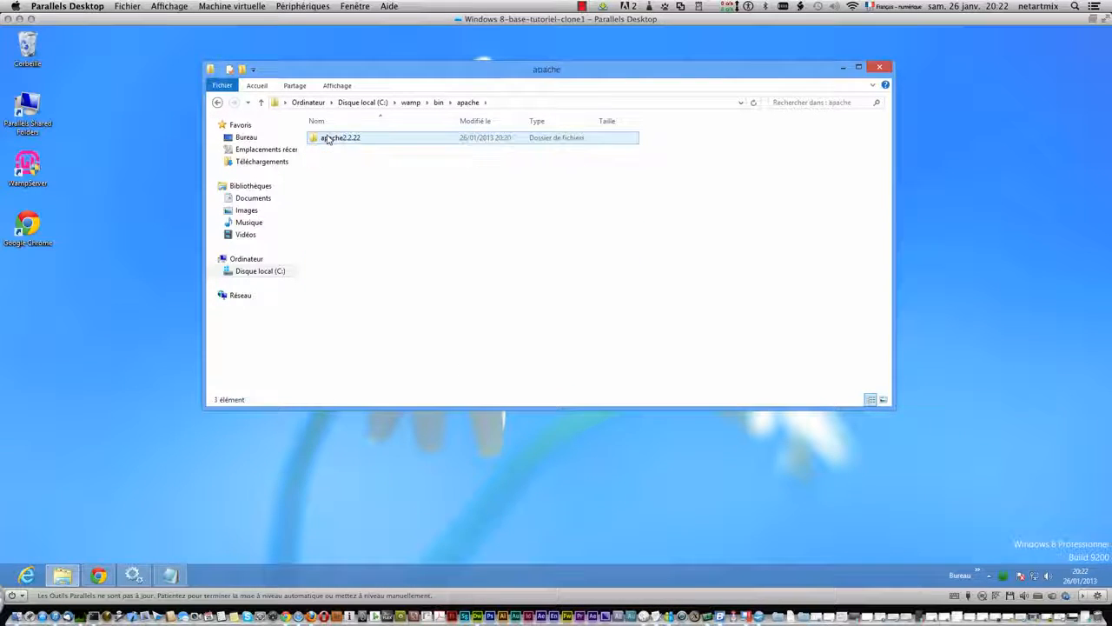
double_click(329, 139)
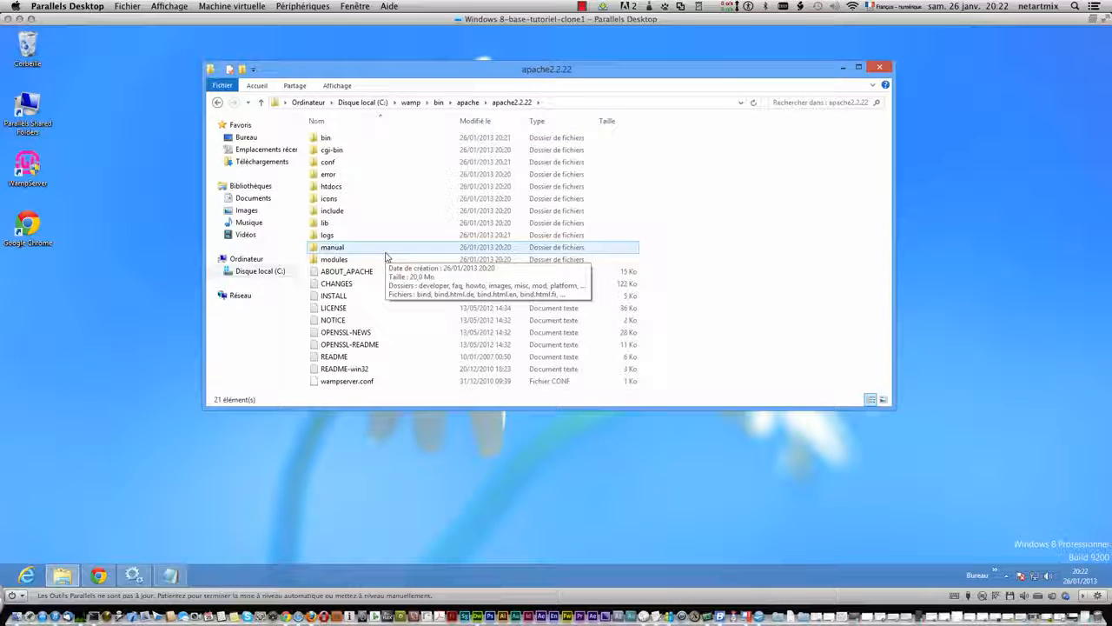
double_click(328, 164)
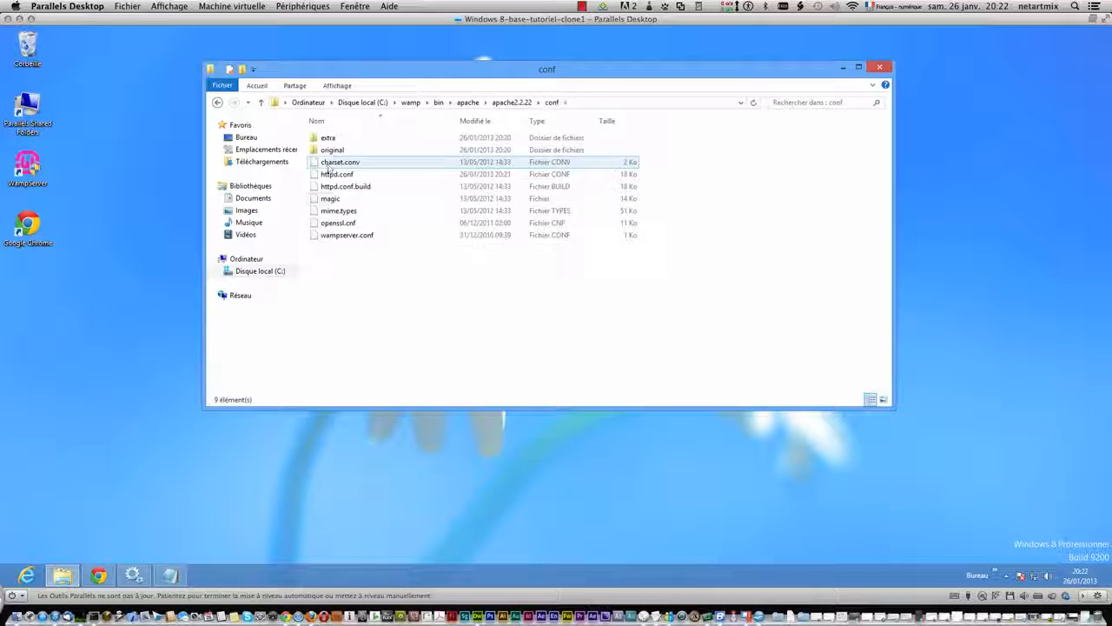
click(346, 175)
right_click(352, 175)
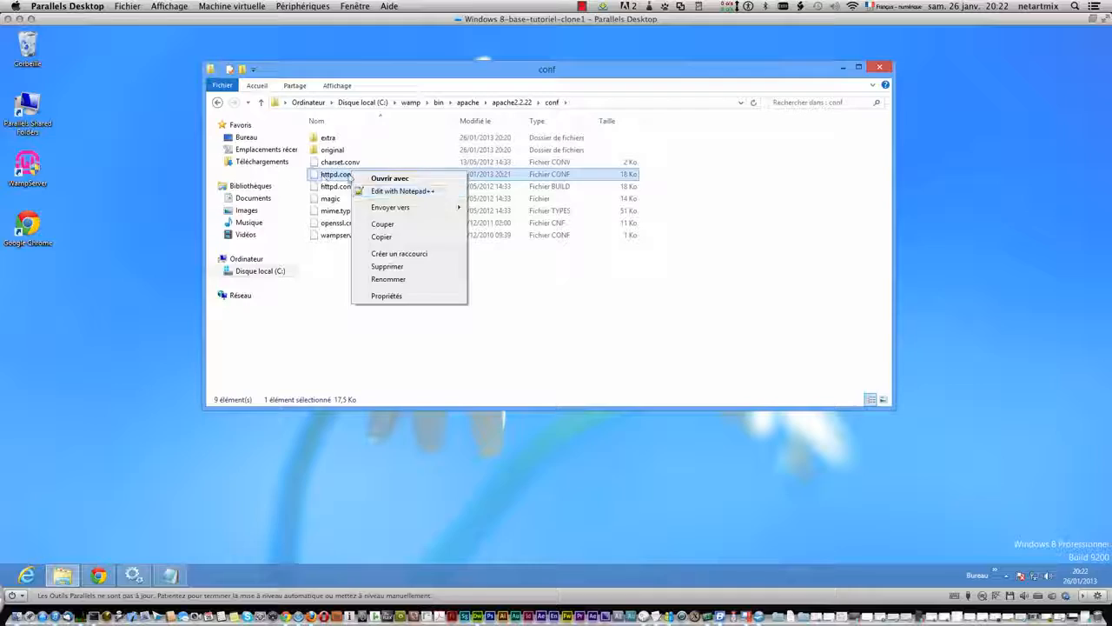
click(403, 193)
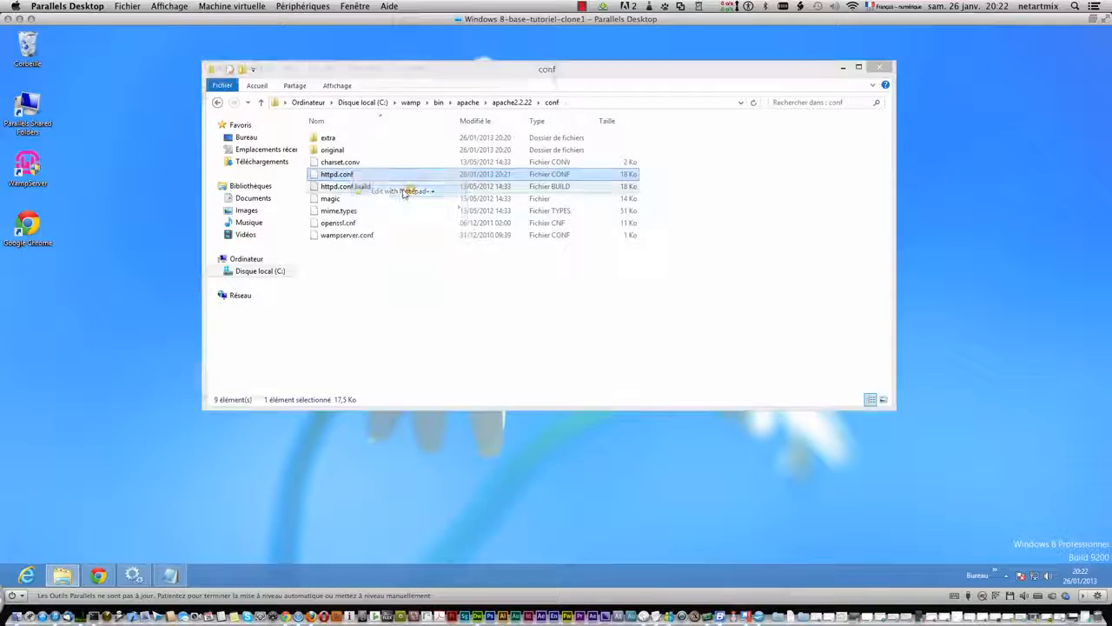
Add the line "Allow from ::1" below "Allow from 127.0.0.1" in the onlineoffline section of httpd.conf.
scroll(386, 215, down, 20)
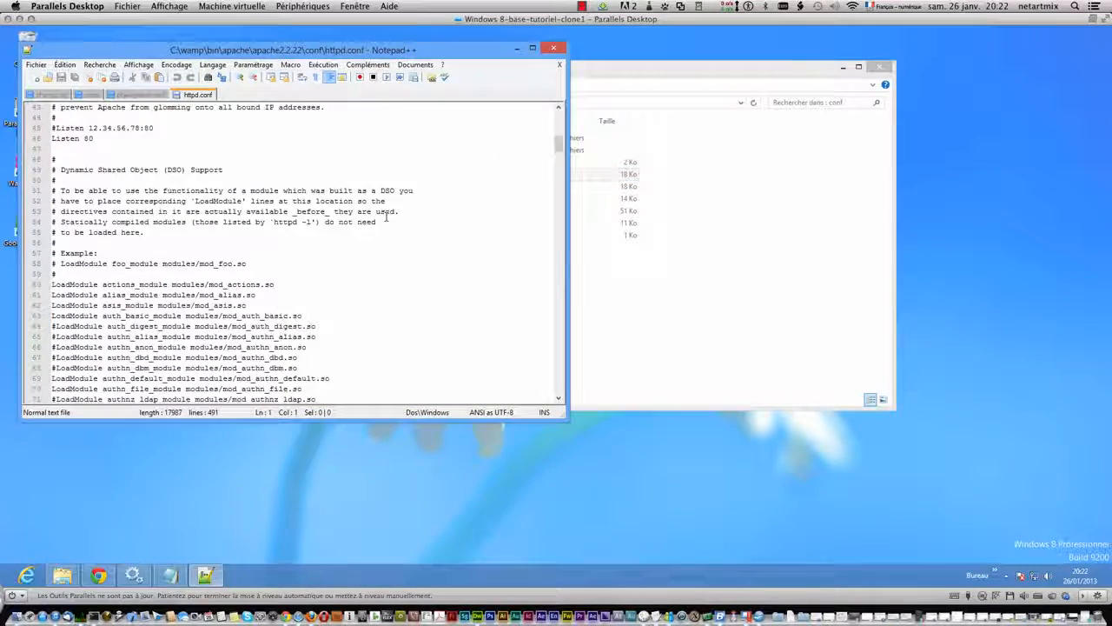
scroll(386, 215, down, 20)
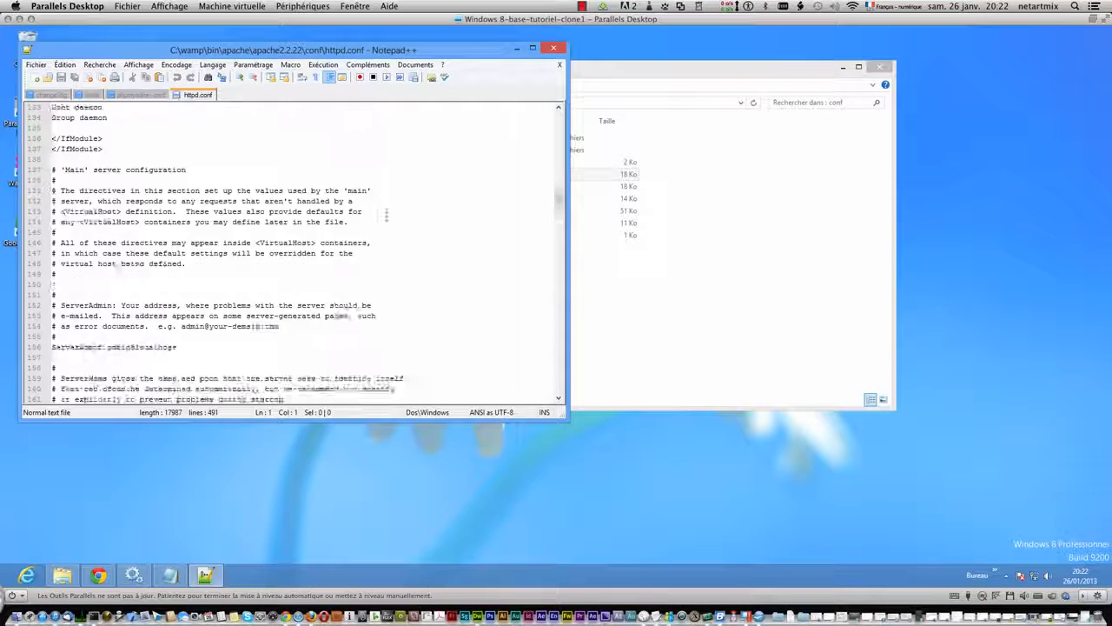
scroll(385, 215, down, 8)
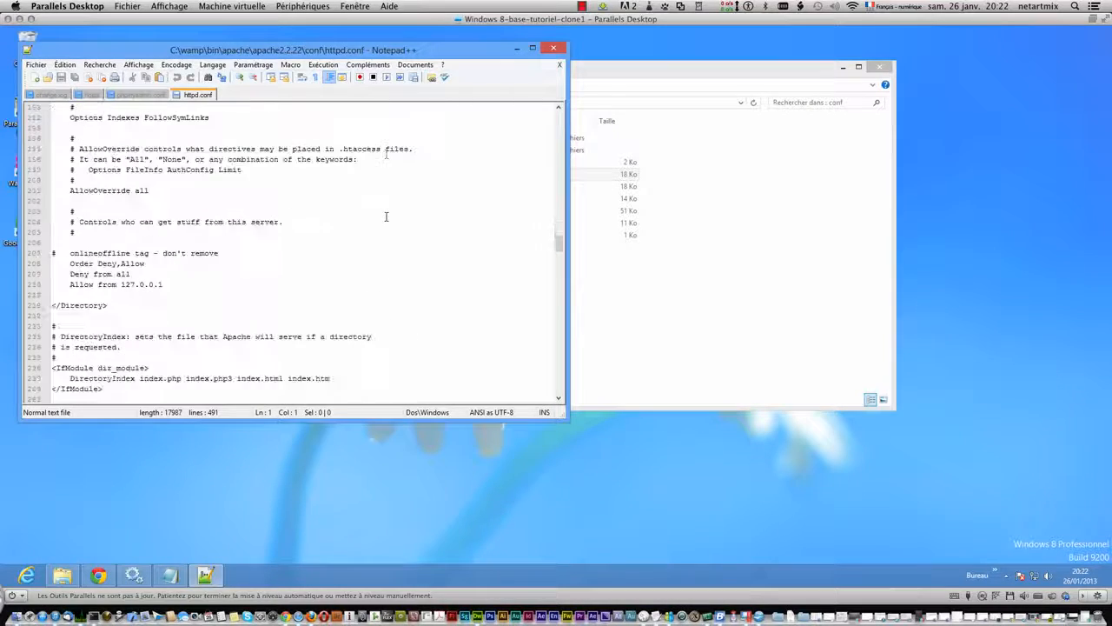
click(168, 287)
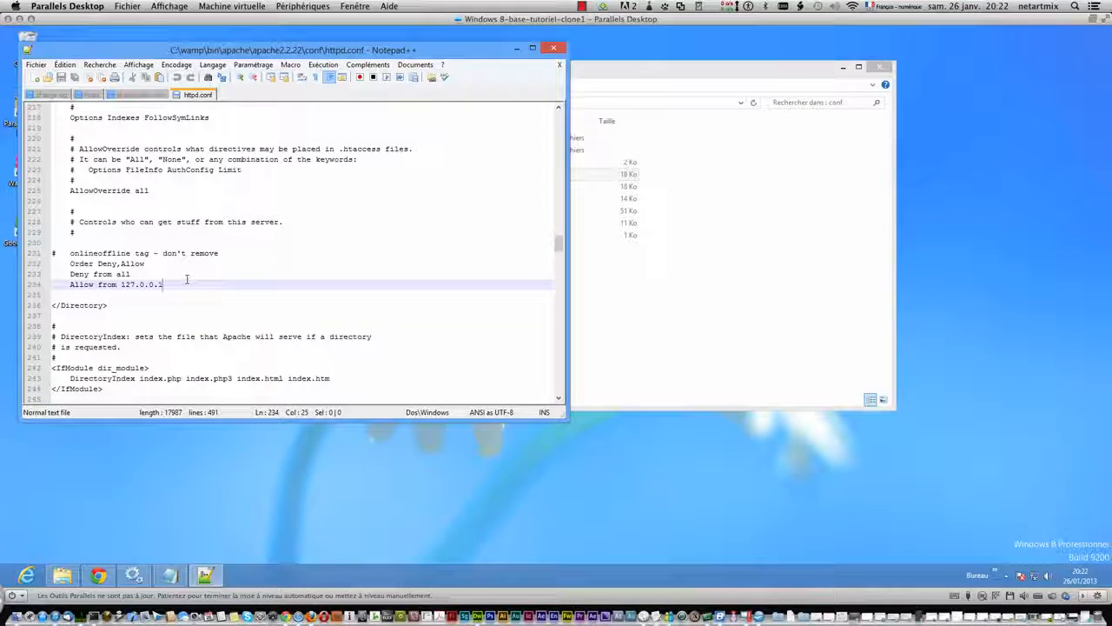
key(Return)
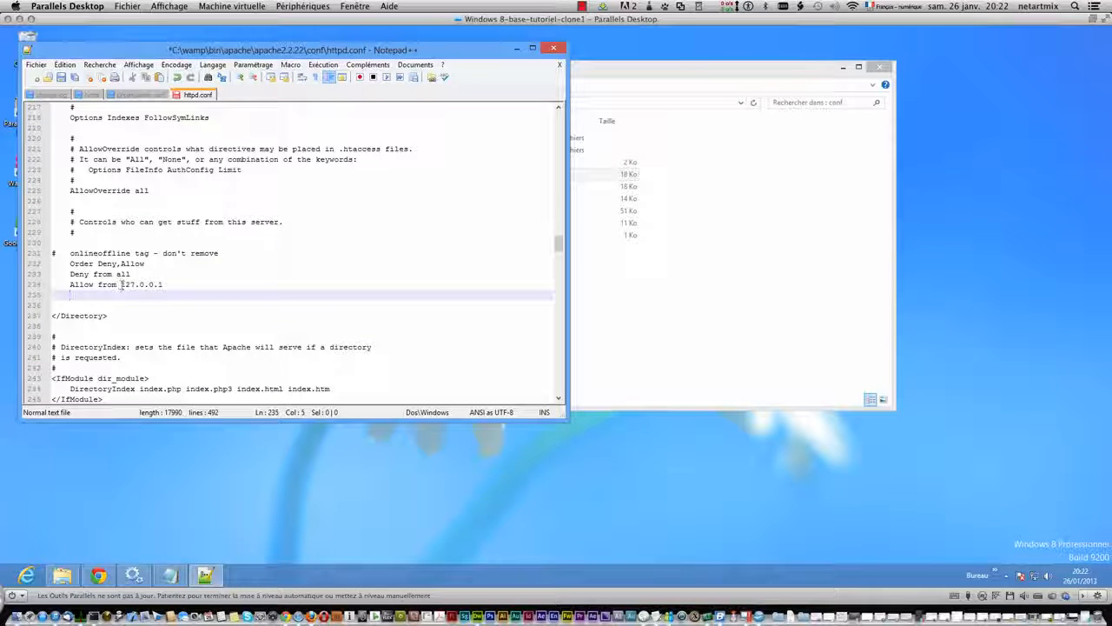
drag(117, 285, 67, 285)
right_click(69, 285)
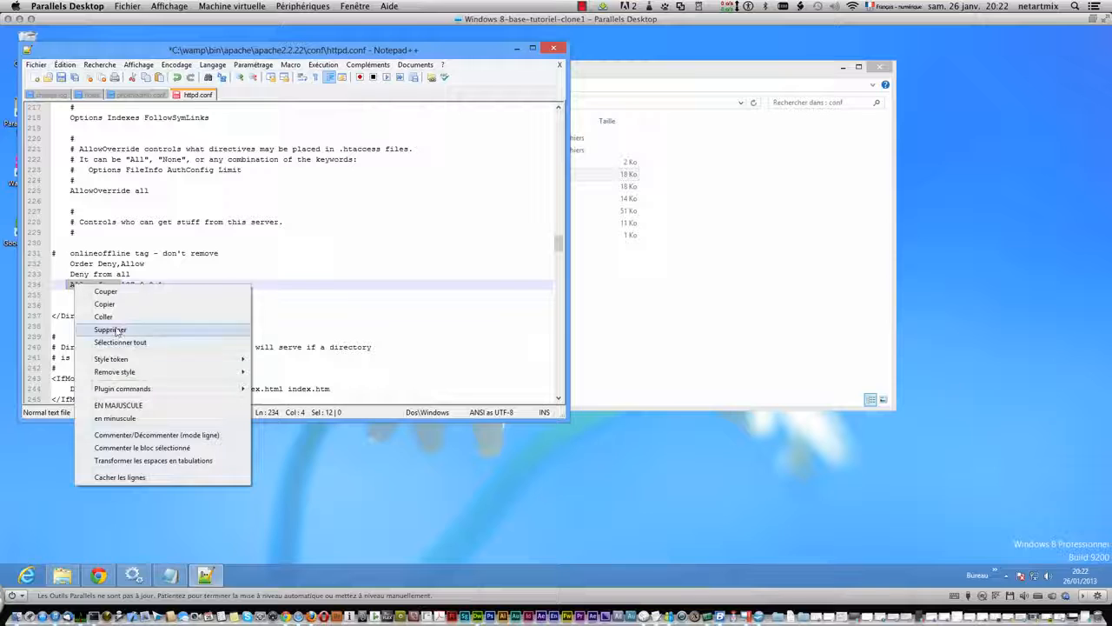
click(104, 304)
click(96, 294)
right_click(93, 295)
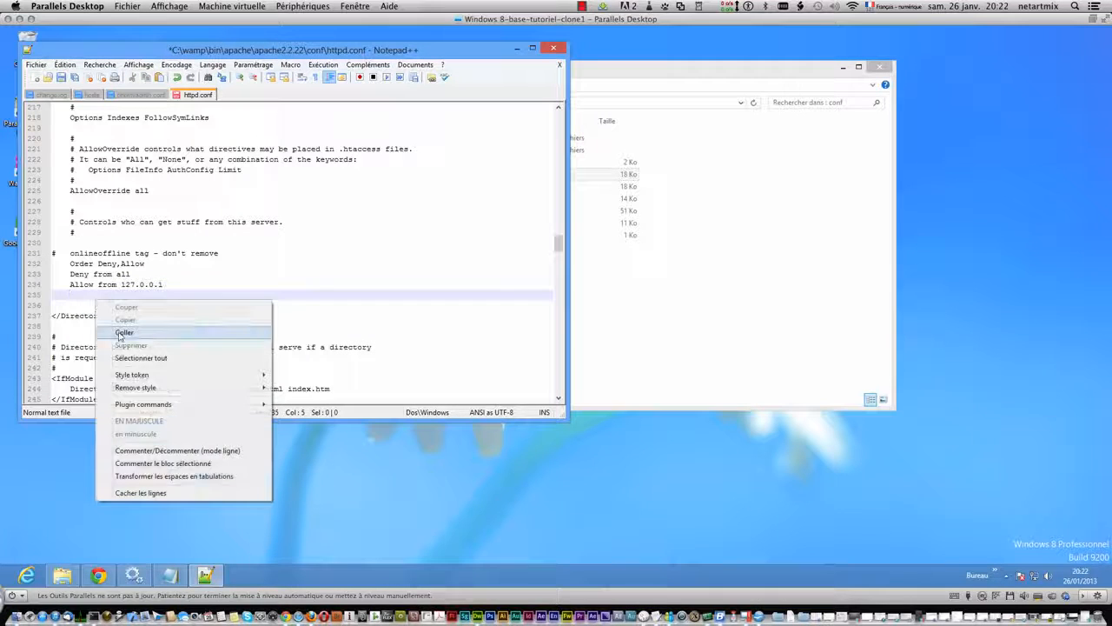
click(119, 331)
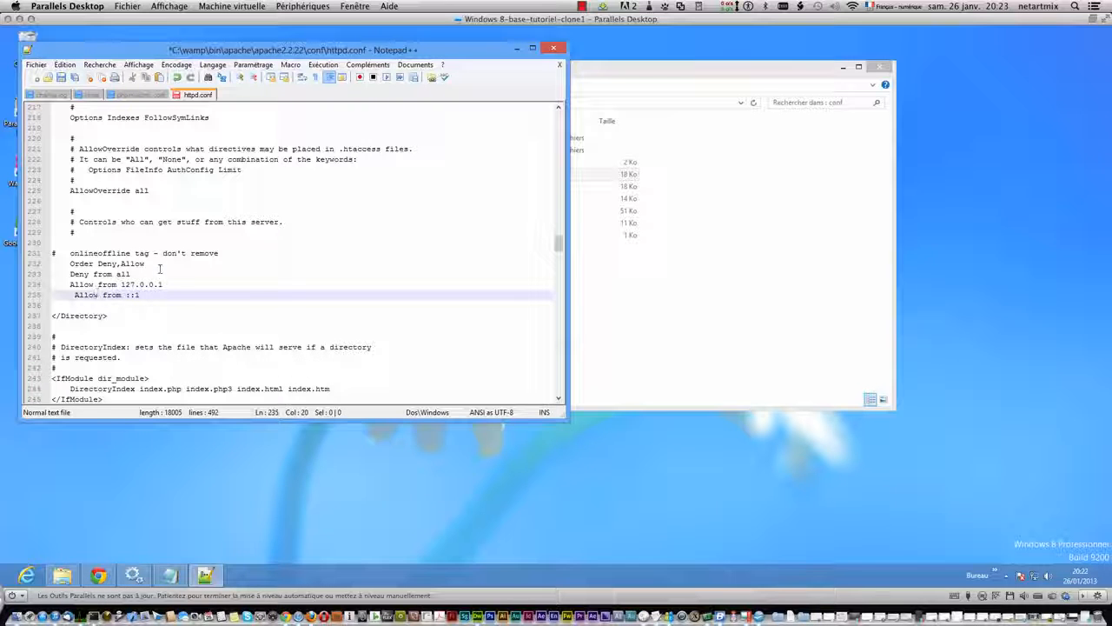
Save httpd.conf and restart all WampServer services.
click(36, 65)
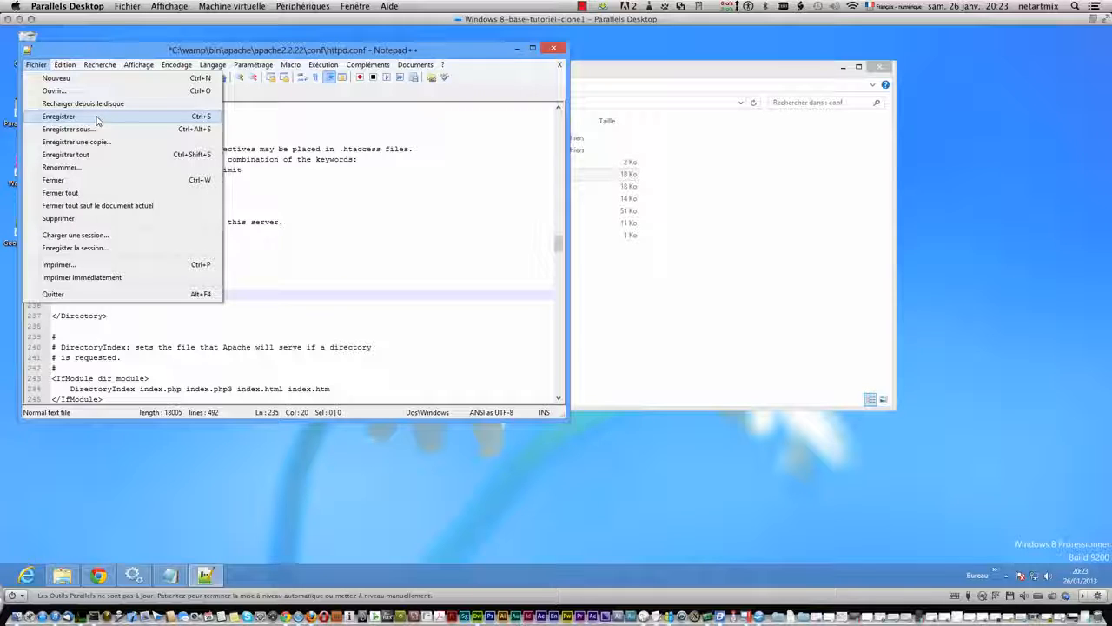
click(97, 119)
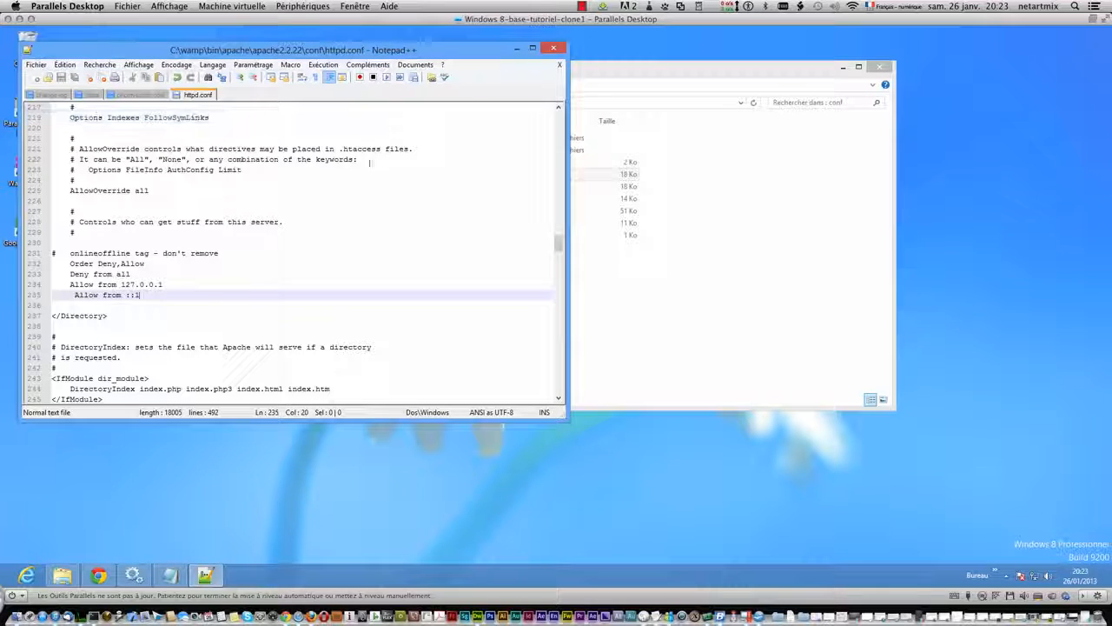
click(1006, 575)
click(1014, 516)
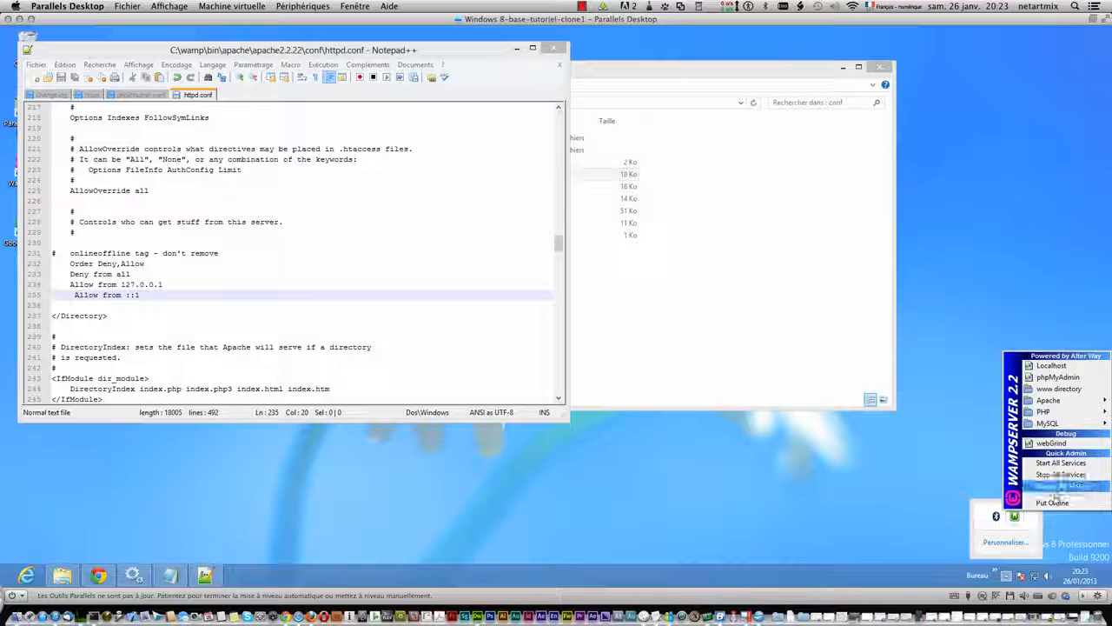
click(1055, 487)
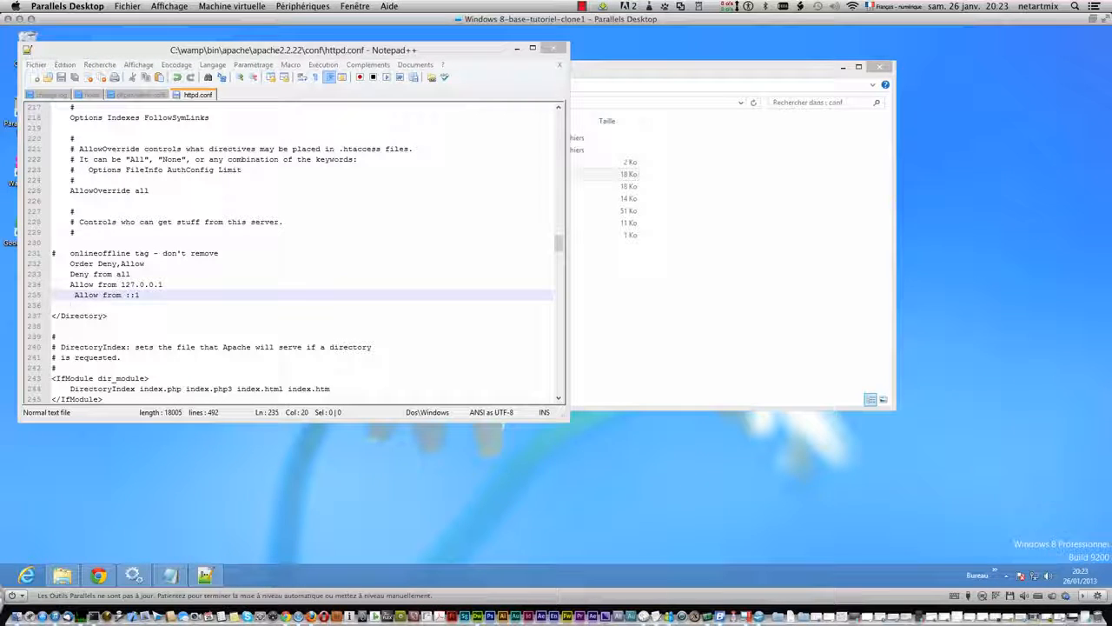
Open Localhost from the WampServer menu in Chrome and follow the phpmyadmin alias on the homepage.
click(1007, 575)
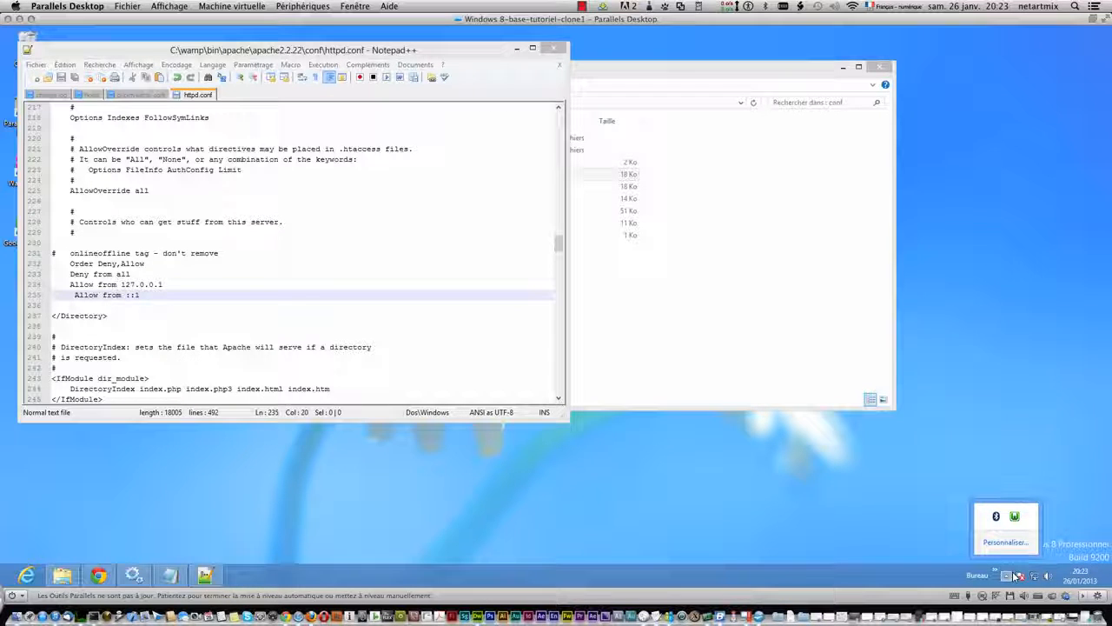
click(1014, 517)
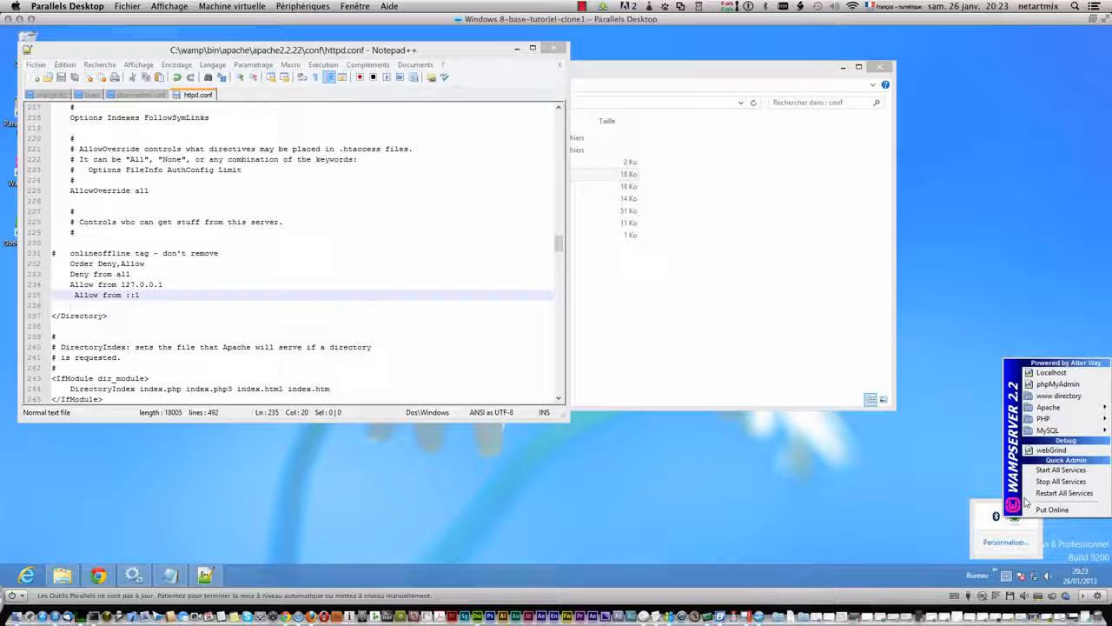
click(1052, 372)
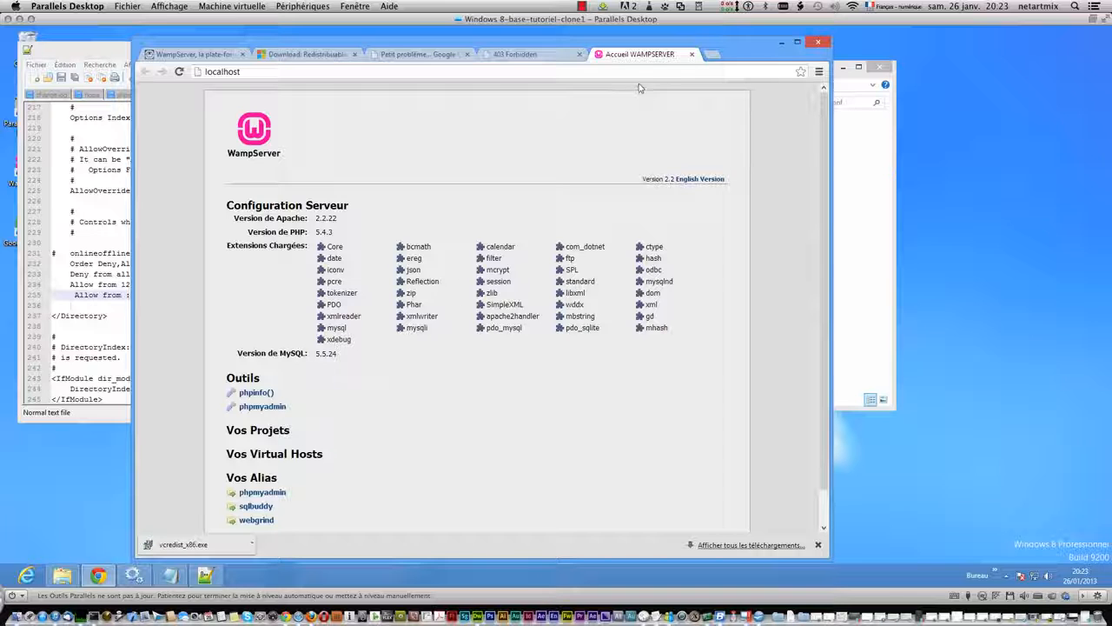
scroll(317, 445, down, 2)
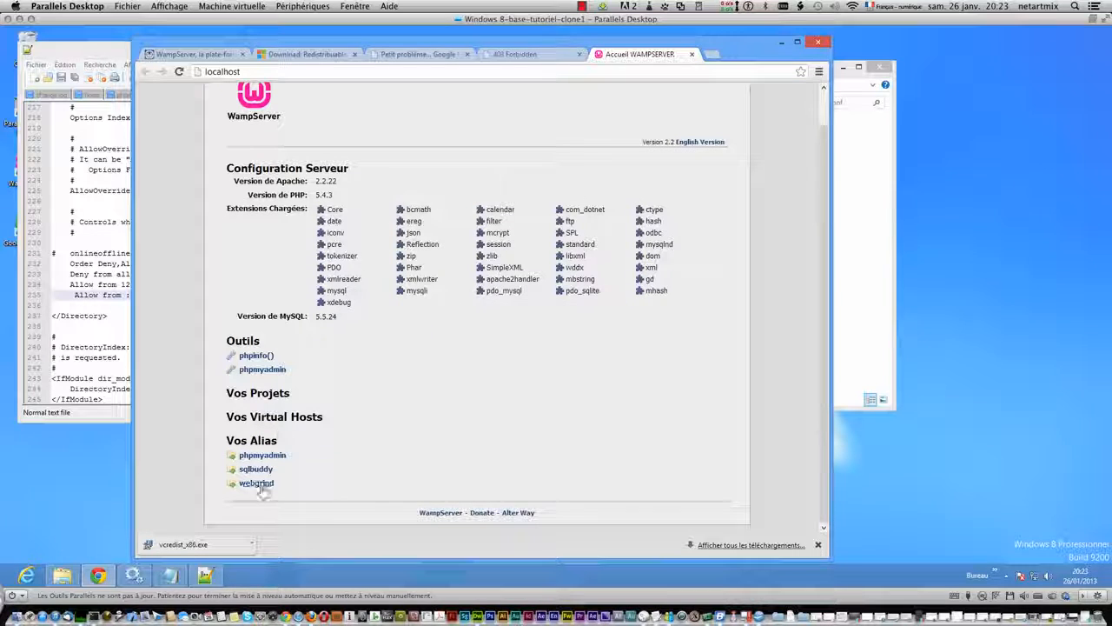
click(263, 456)
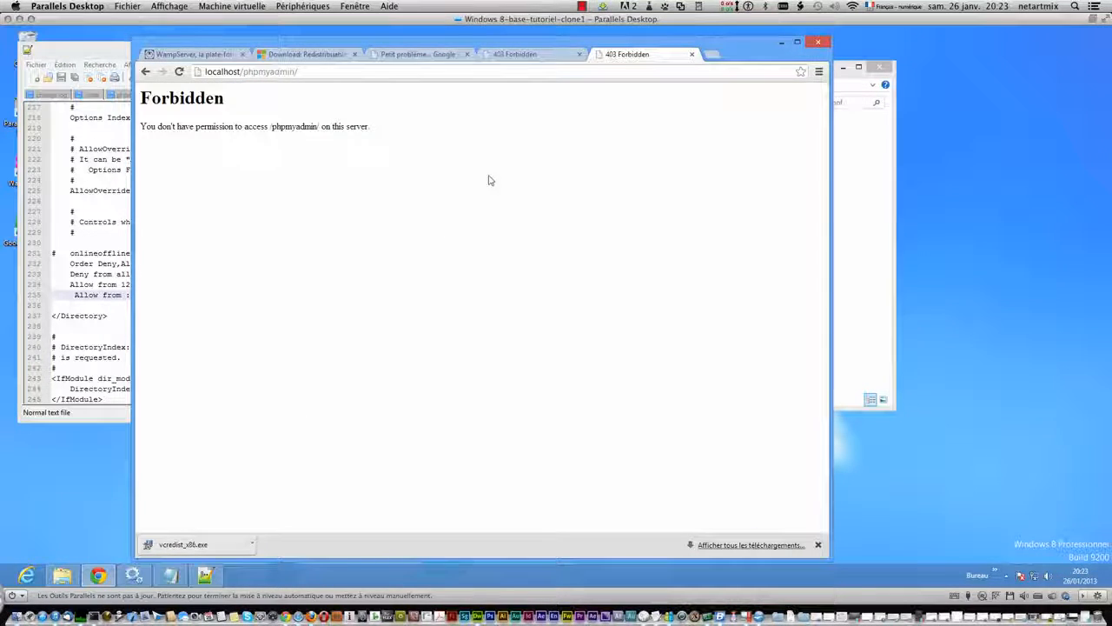
Minimise Chrome, browse to C:\wamp\alias and open phpmyadmin.conf in Notepad++.
click(127, 306)
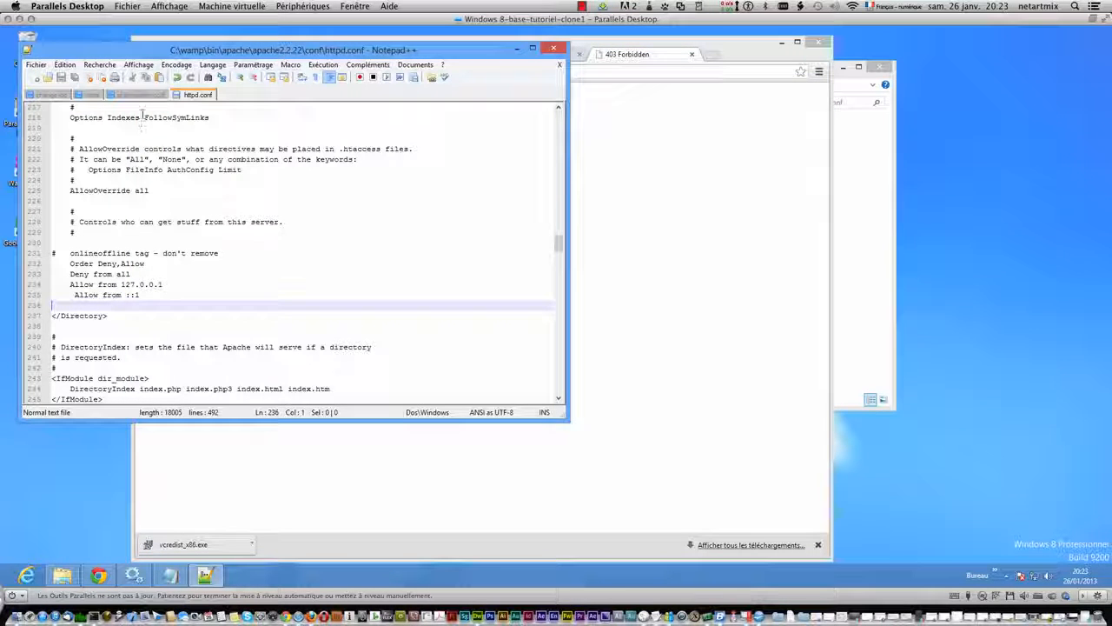
click(731, 45)
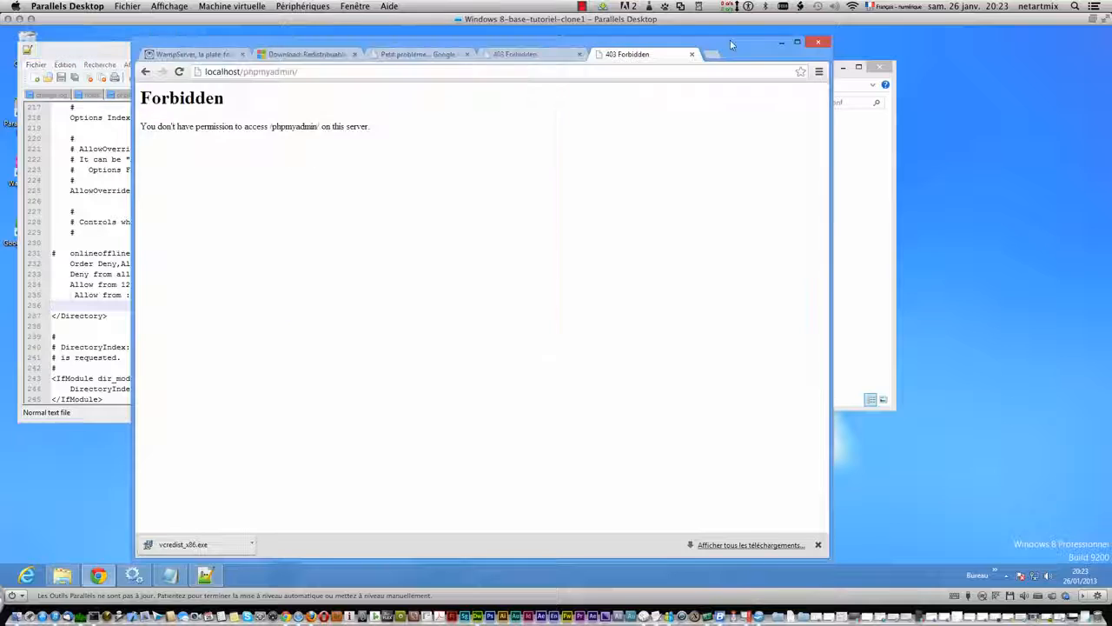
click(781, 42)
click(666, 222)
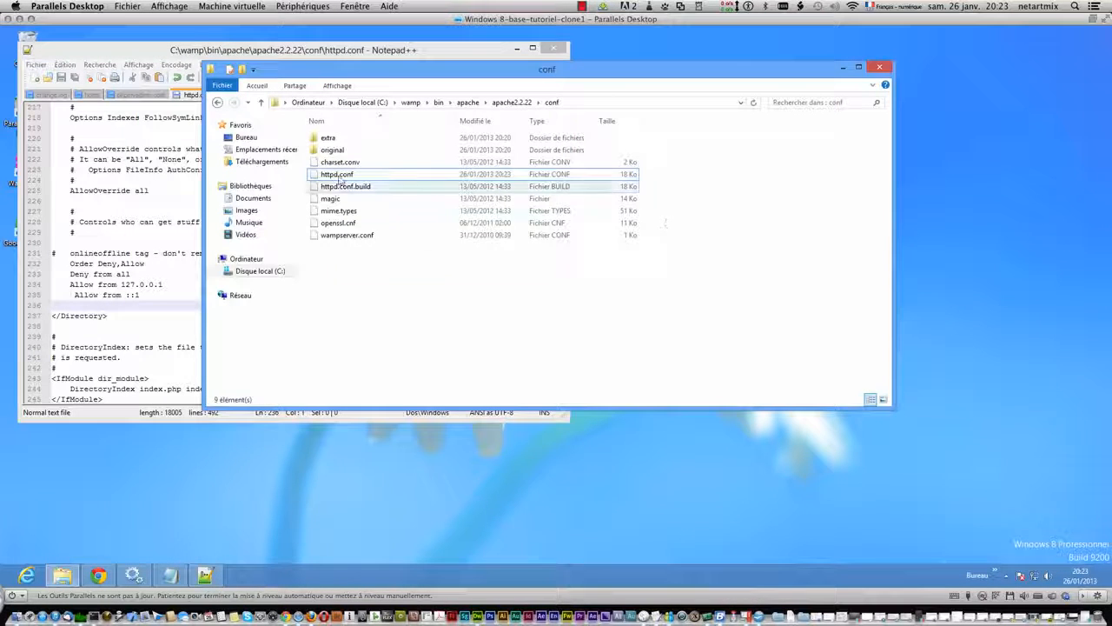
click(338, 179)
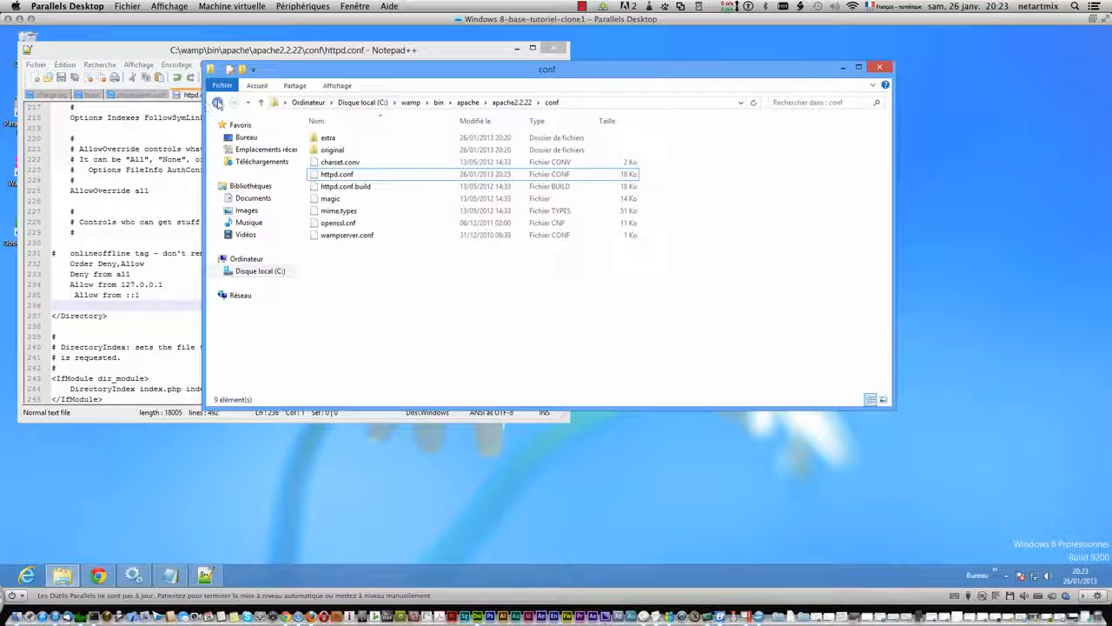
click(218, 103)
click(218, 103)
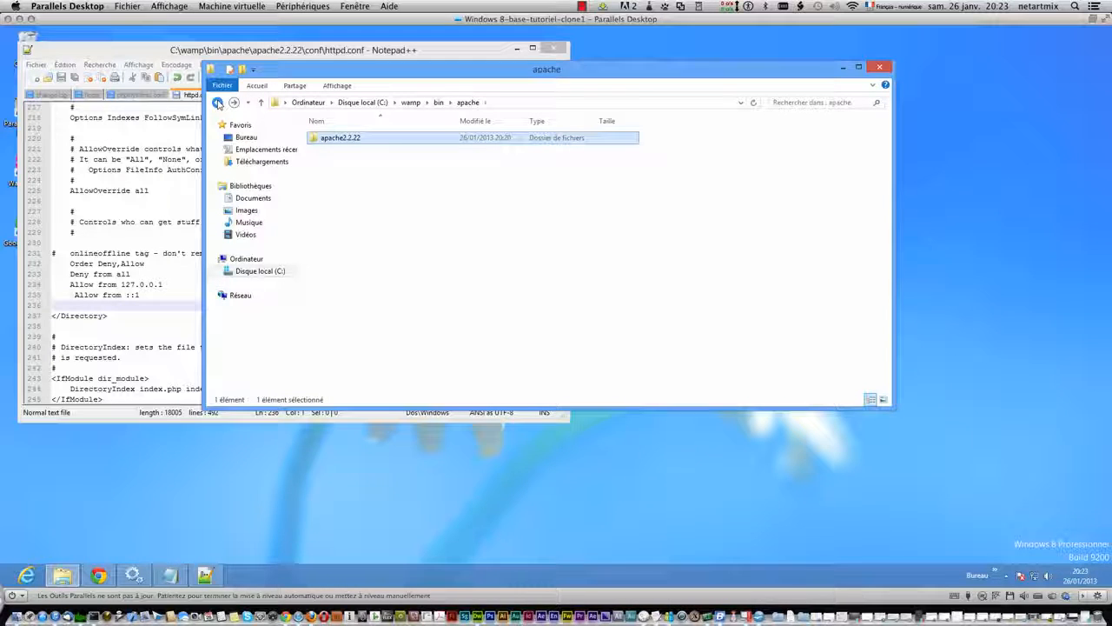
click(219, 102)
click(218, 102)
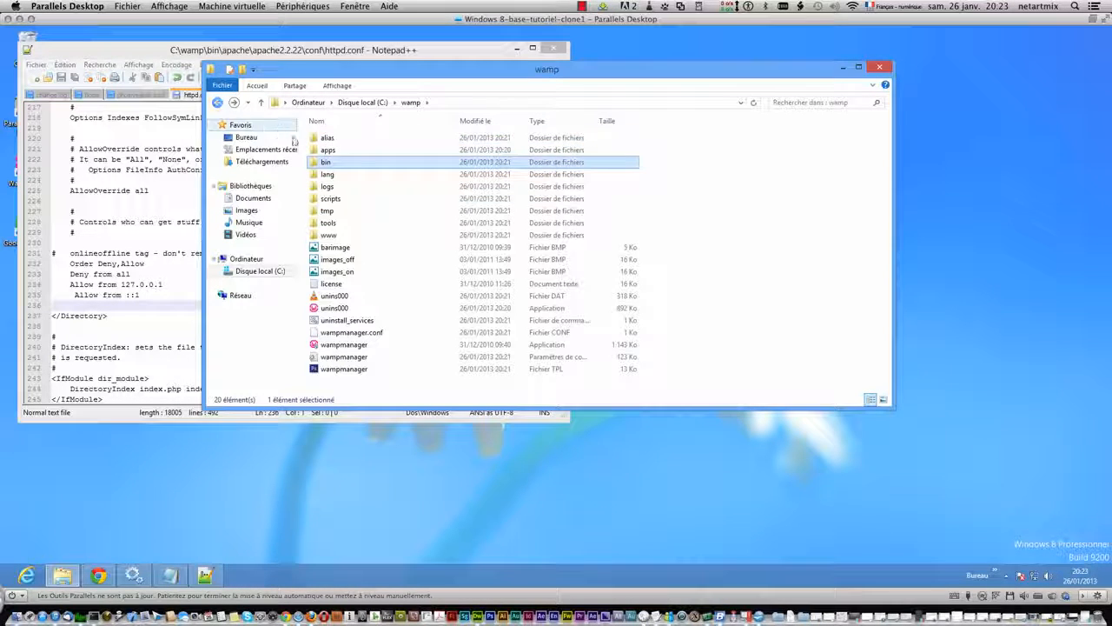
double_click(328, 143)
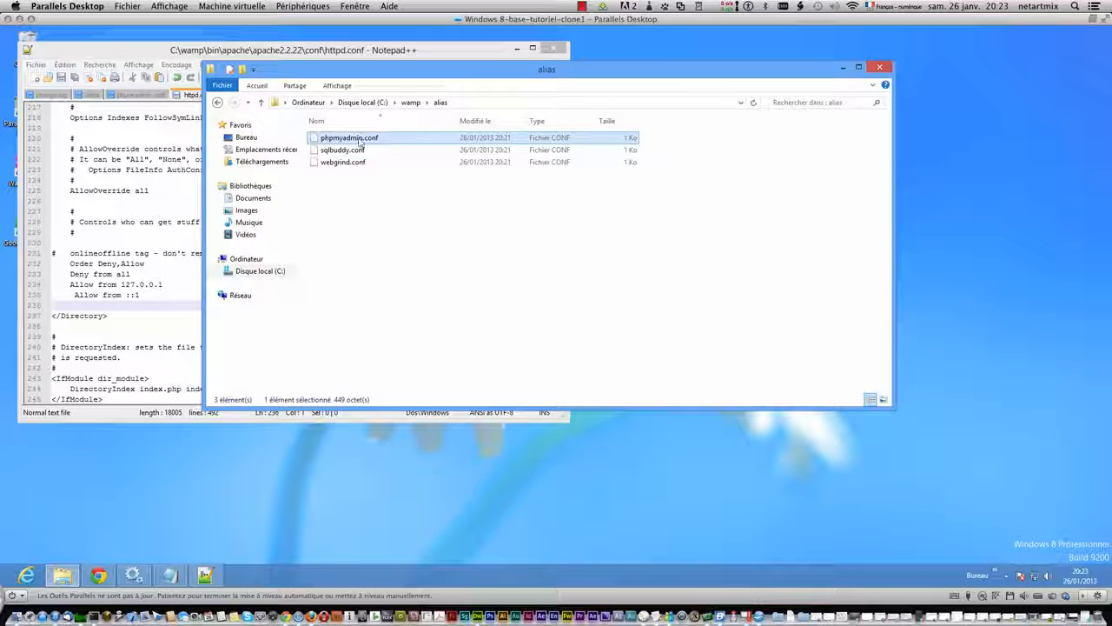
right_click(359, 141)
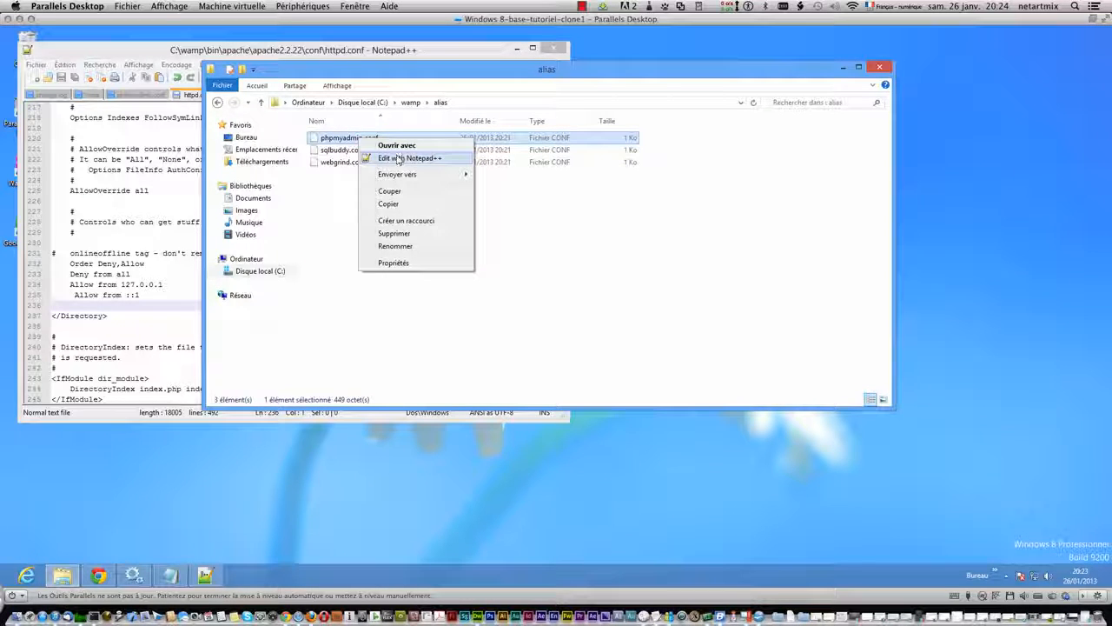
click(398, 159)
Add two copies of the "Allow from 127.0.0.1" line beneath the original in the Directory block of phpmyadmin.conf.
click(207, 313)
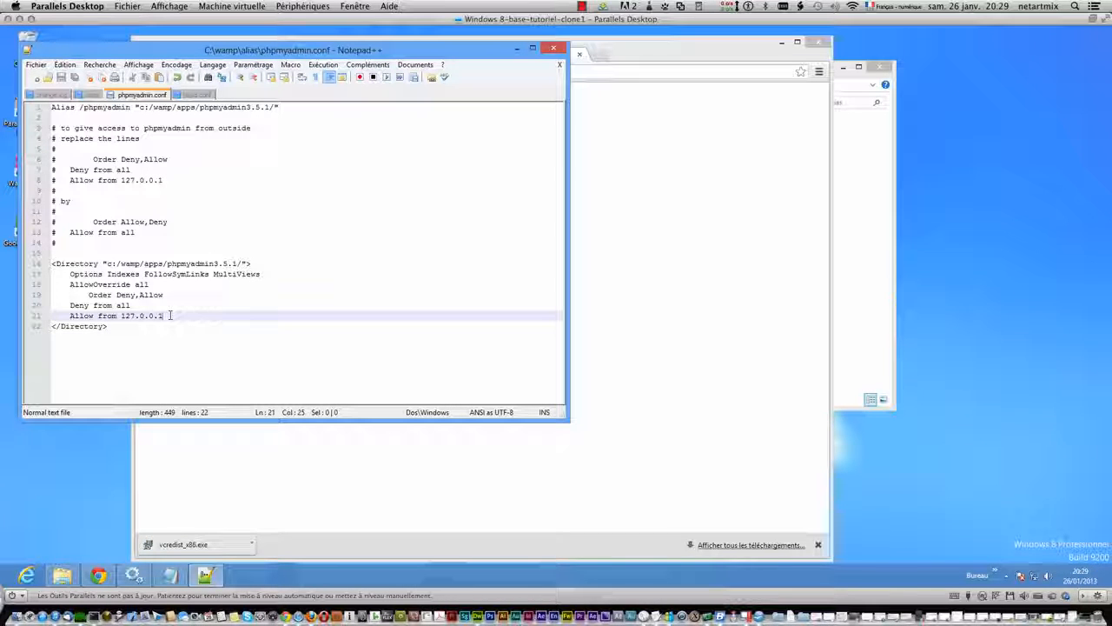
key(Return)
key(Return)
key(Return)
click(81, 327)
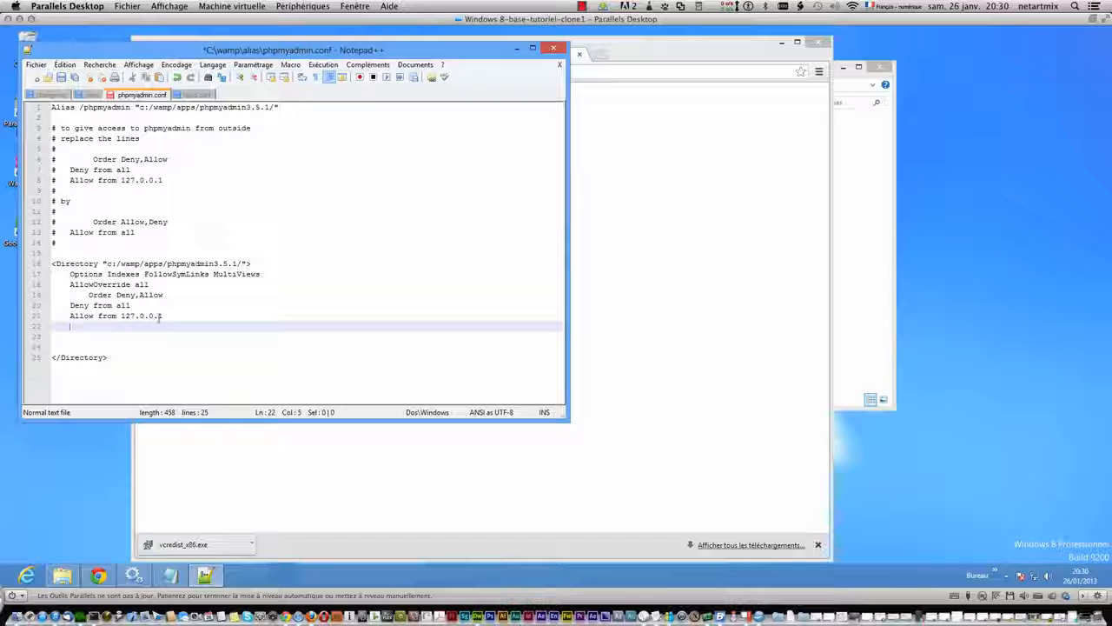
drag(161, 316, 70, 317)
right_click(72, 316)
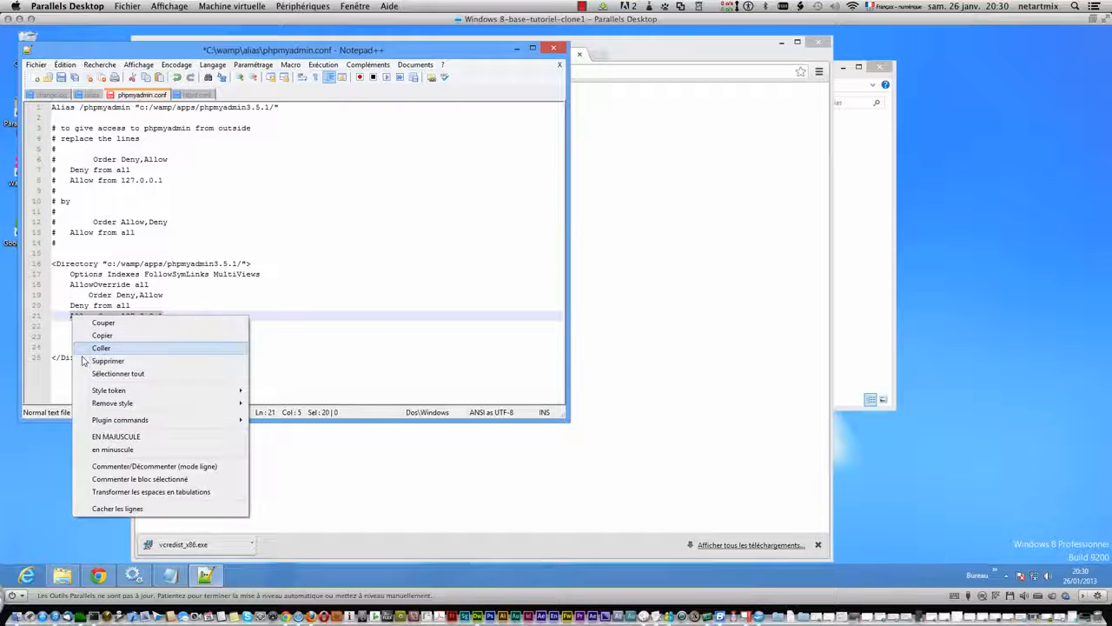
click(83, 335)
click(92, 326)
right_click(93, 327)
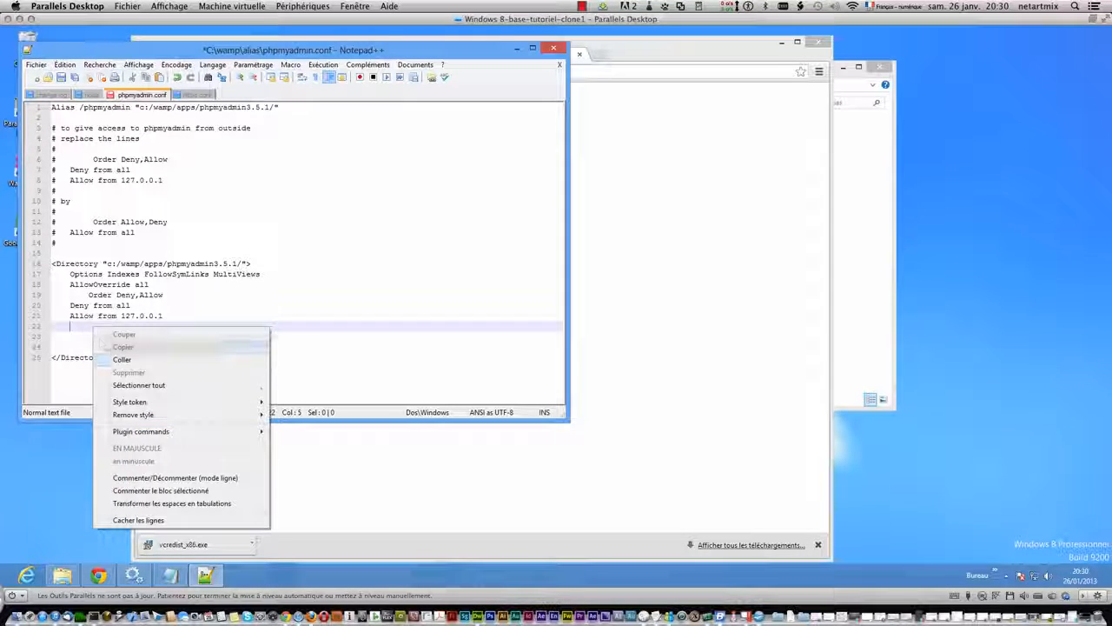
click(121, 359)
click(90, 336)
right_click(89, 337)
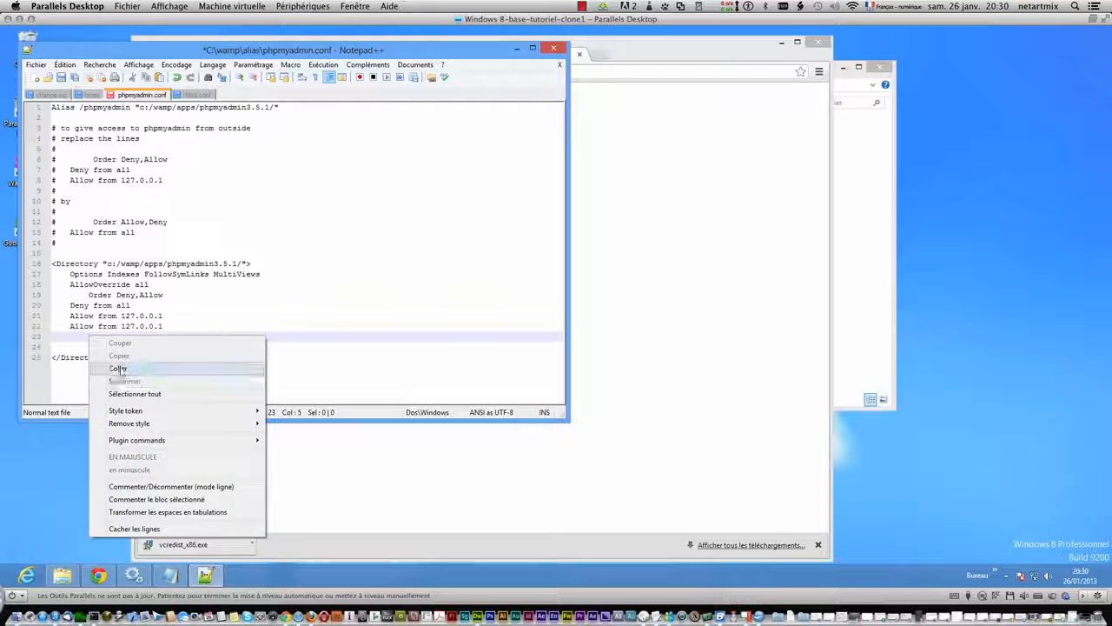
click(120, 370)
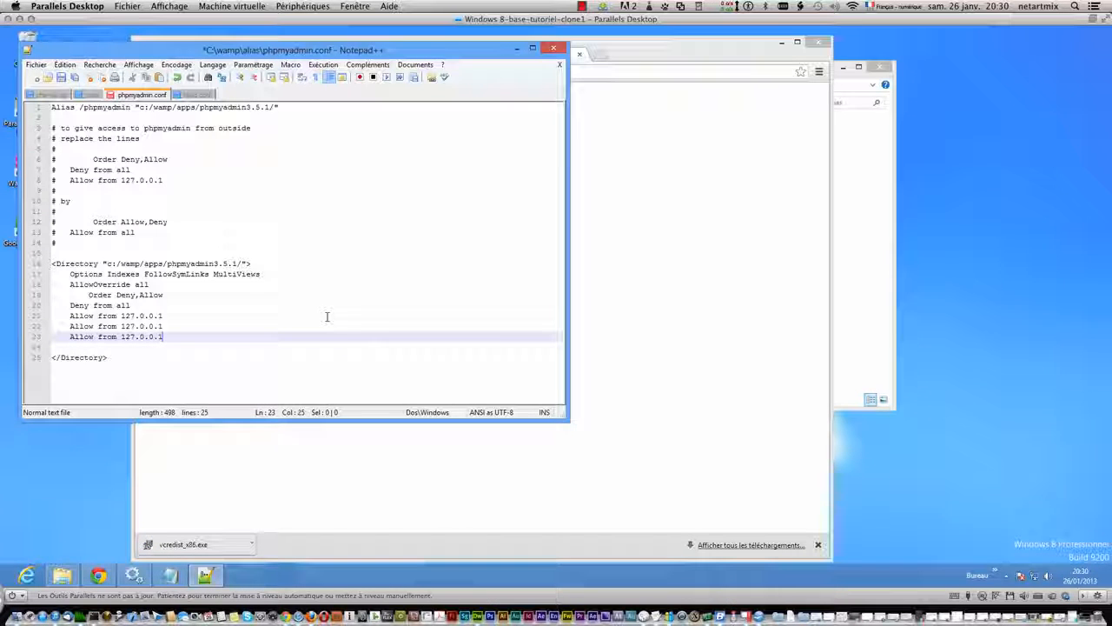
Change the second "Allow from 127.0.0.1" line in the Directory block to "Allow from localhost".
key(Up)
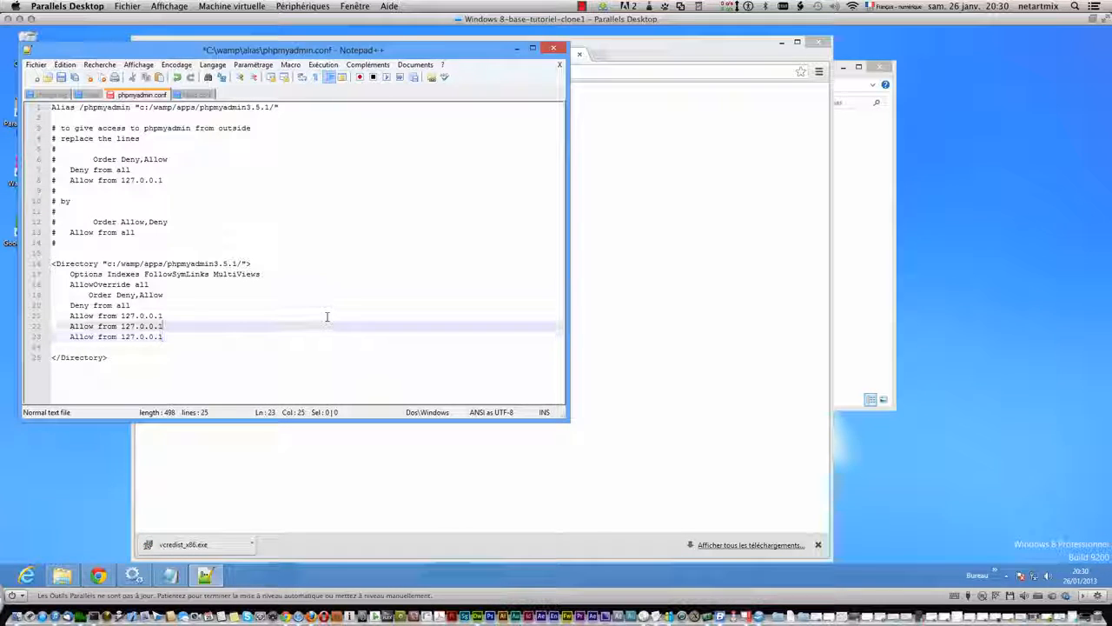
key(BackSpace)
key(BackSpace)
key(BackSpace)
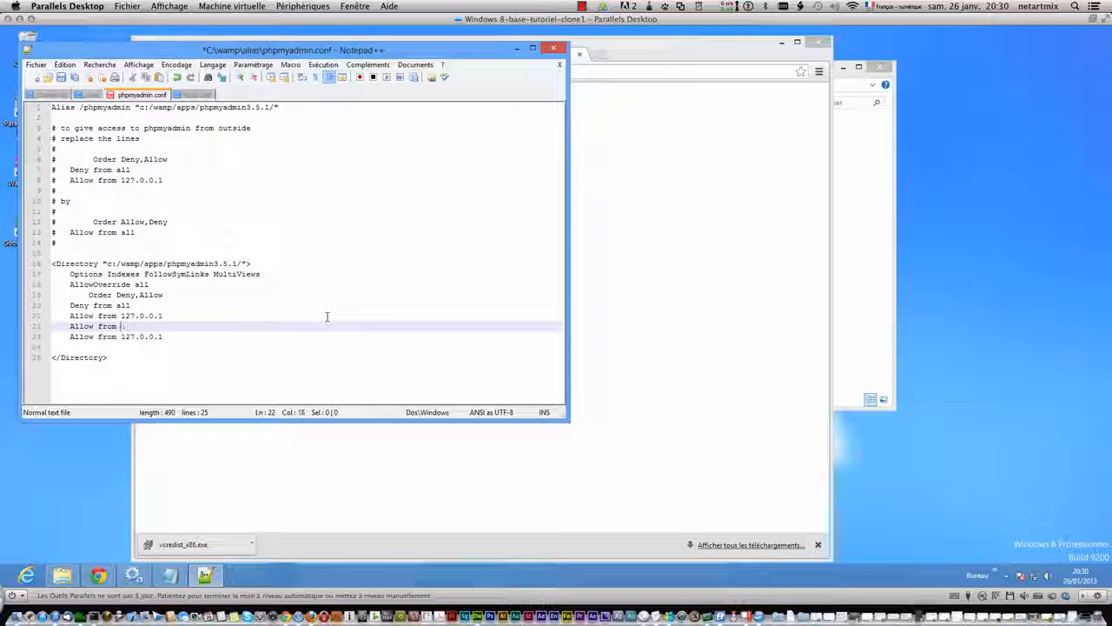
text(localhost)
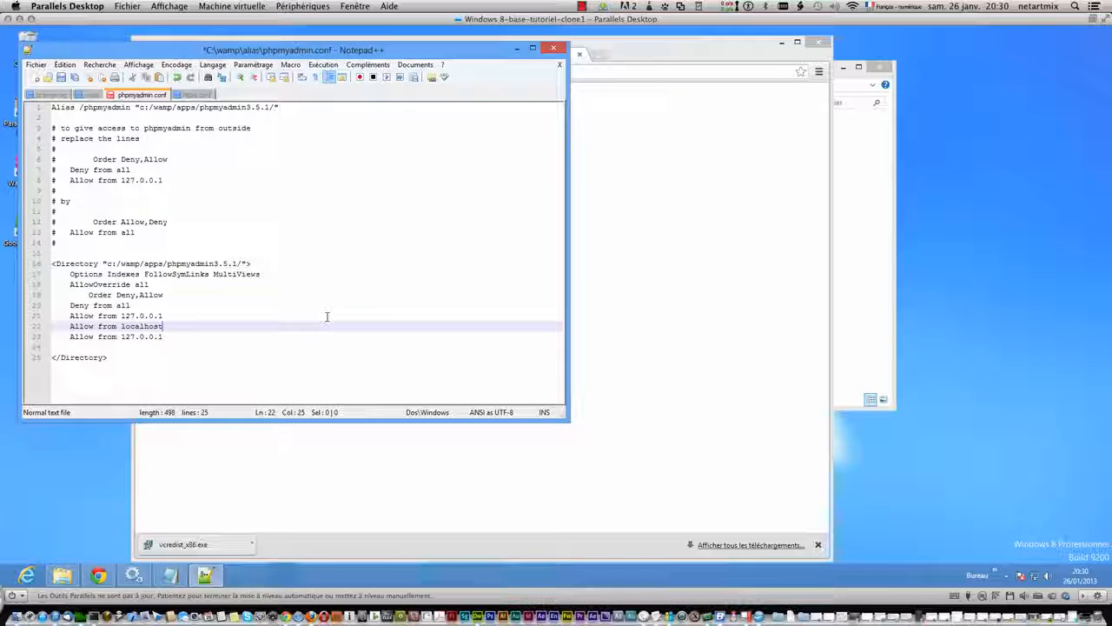
Change the last "Allow from 127.0.0.1" line in the Directory block to "Allow from ::1".
key(Down)
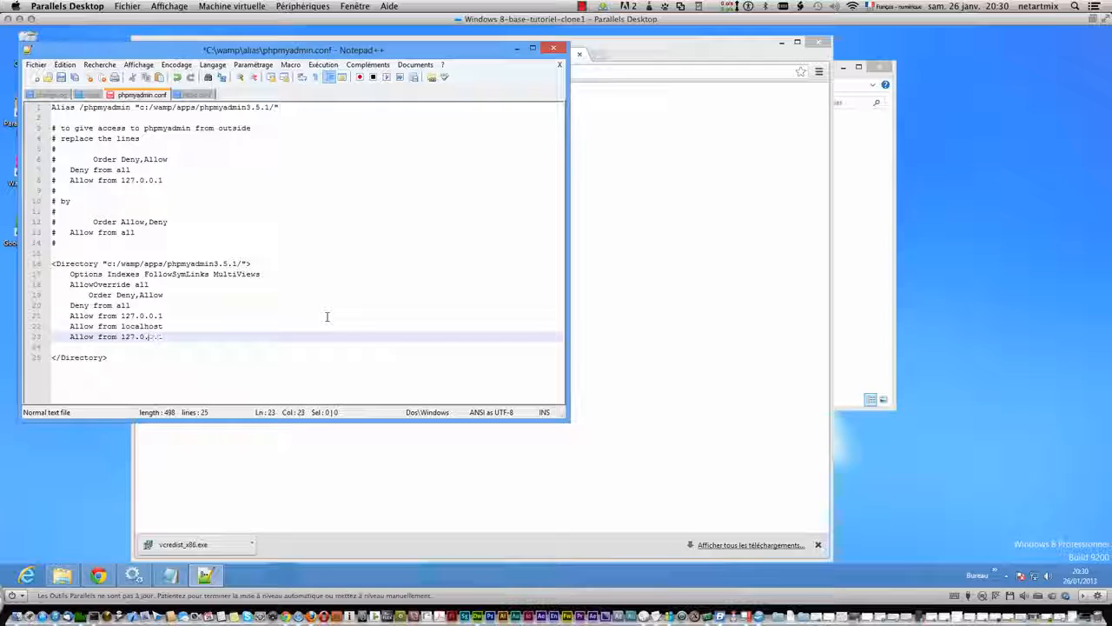
key(BackSpace)
key(BackSpace)
key(BackSpace)
key(BackSpace)
key(Delete)
key(Delete)
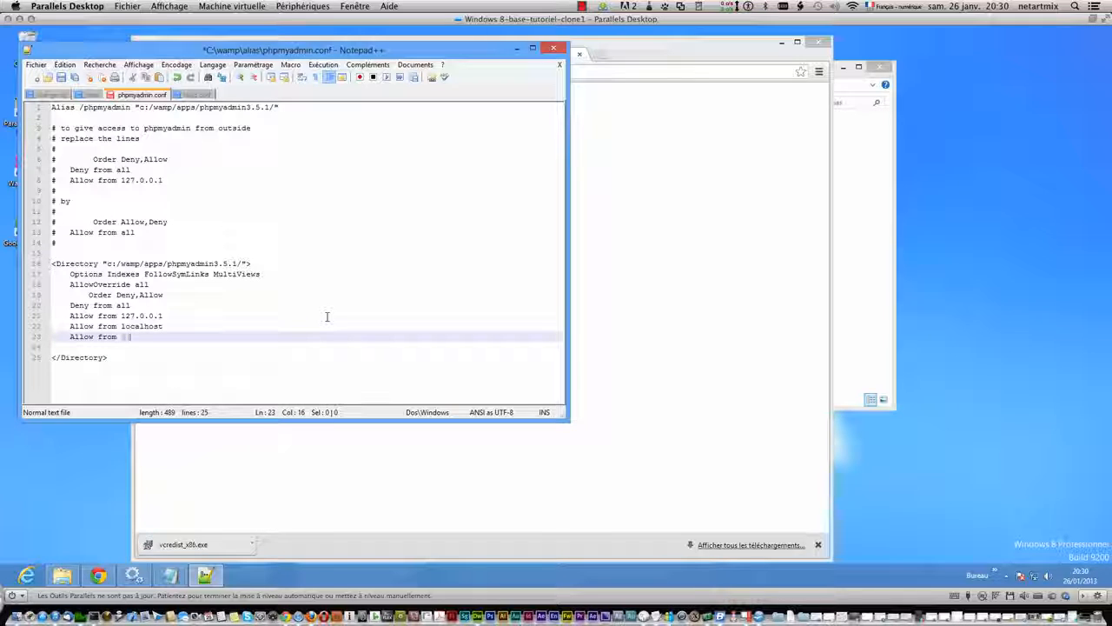
text(::1)
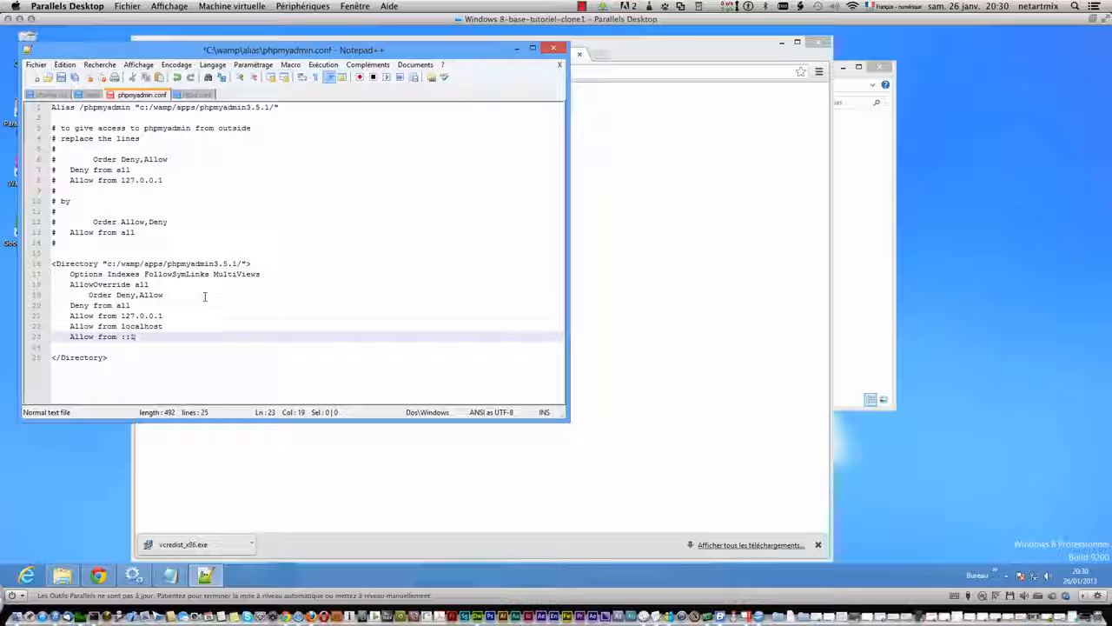
Save phpmyadmin.conf and restart all WampServer services.
key(super)
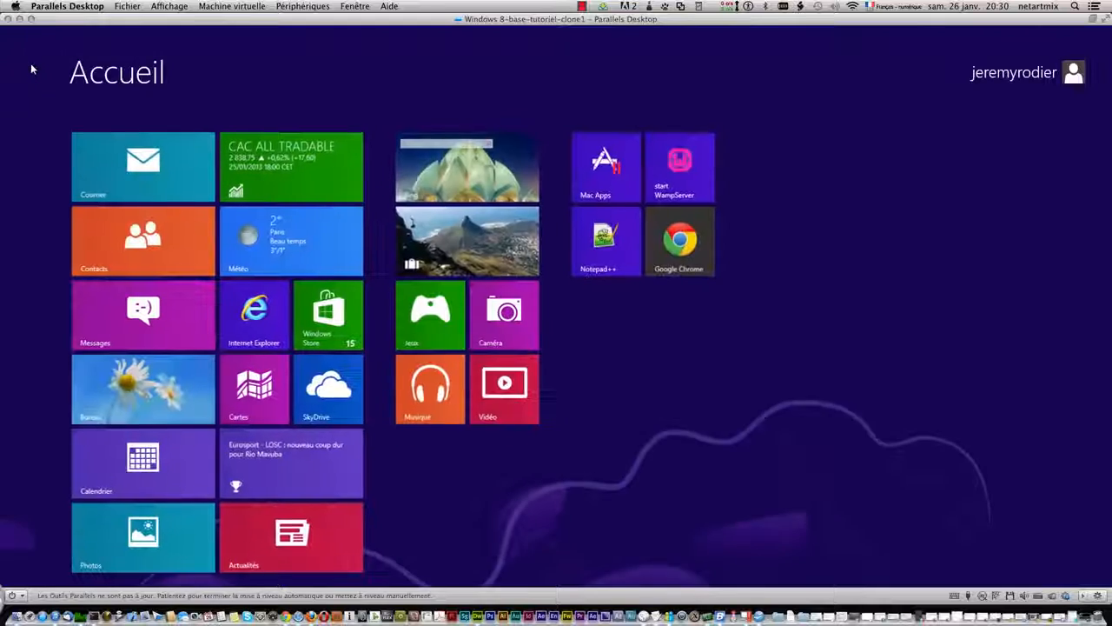
click(159, 402)
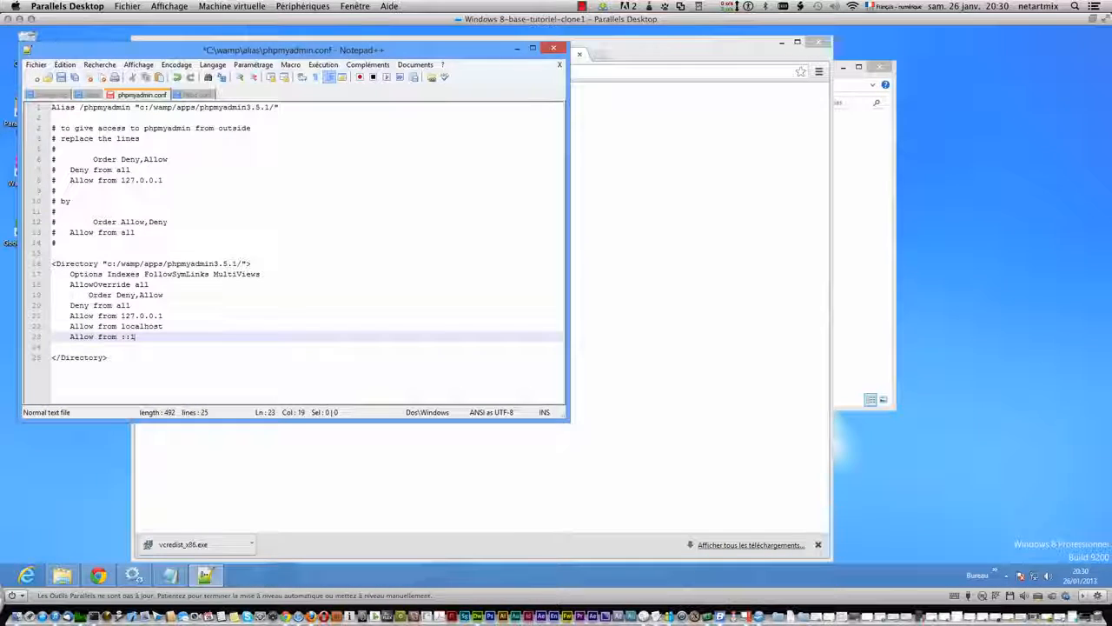
click(36, 65)
click(69, 116)
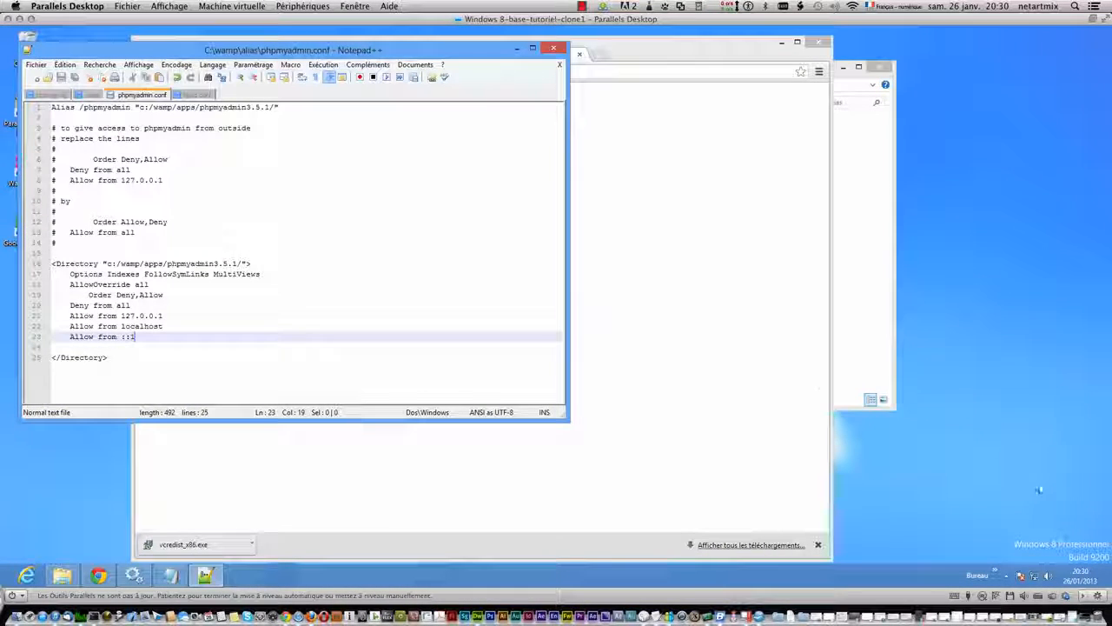
click(1005, 578)
click(1013, 515)
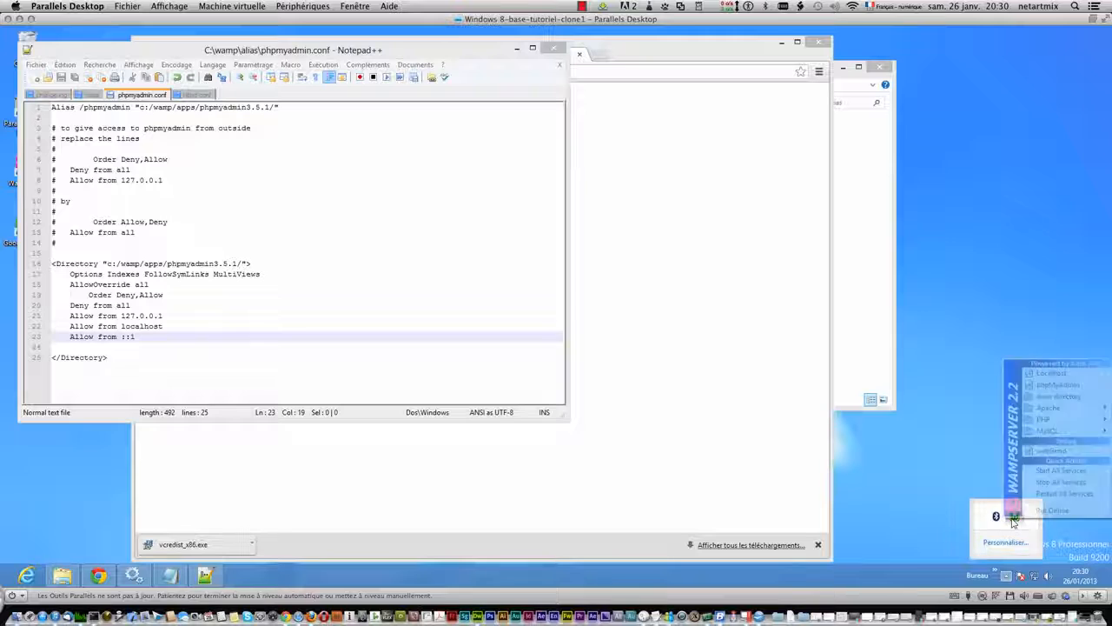
click(1043, 494)
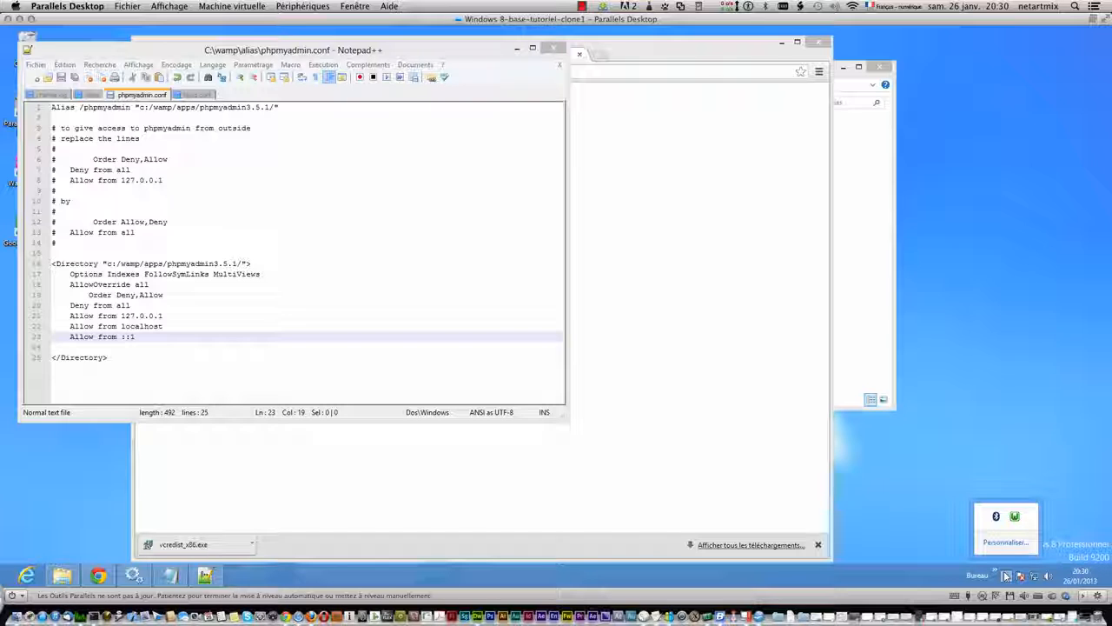
Open phpMyAdmin in Chrome through WampServer and widen the browser window to show the full page.
click(1014, 517)
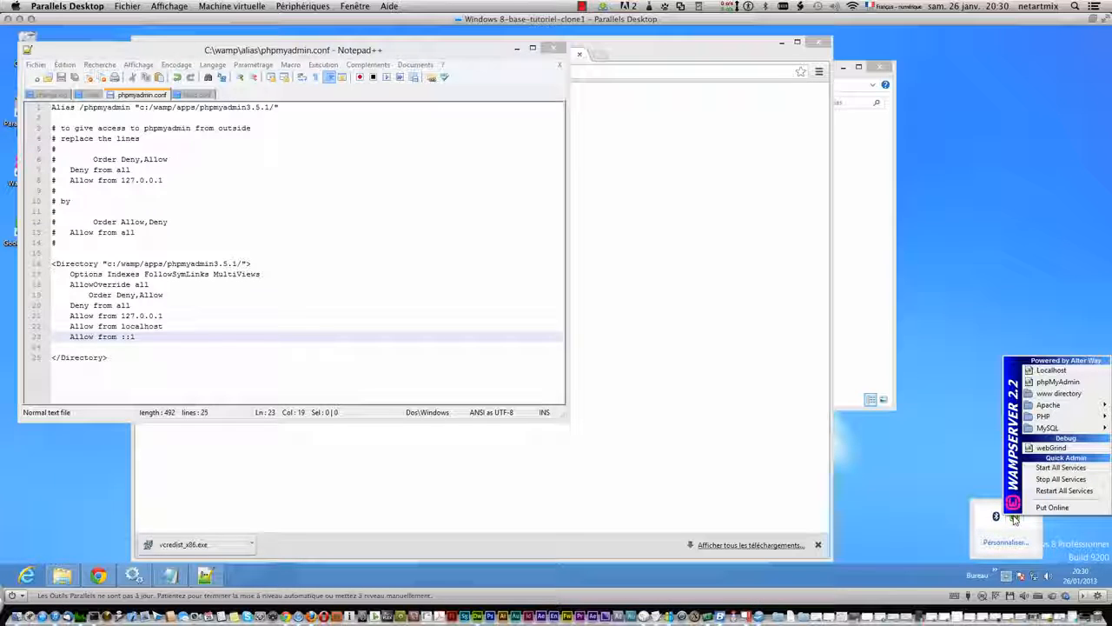
click(1053, 381)
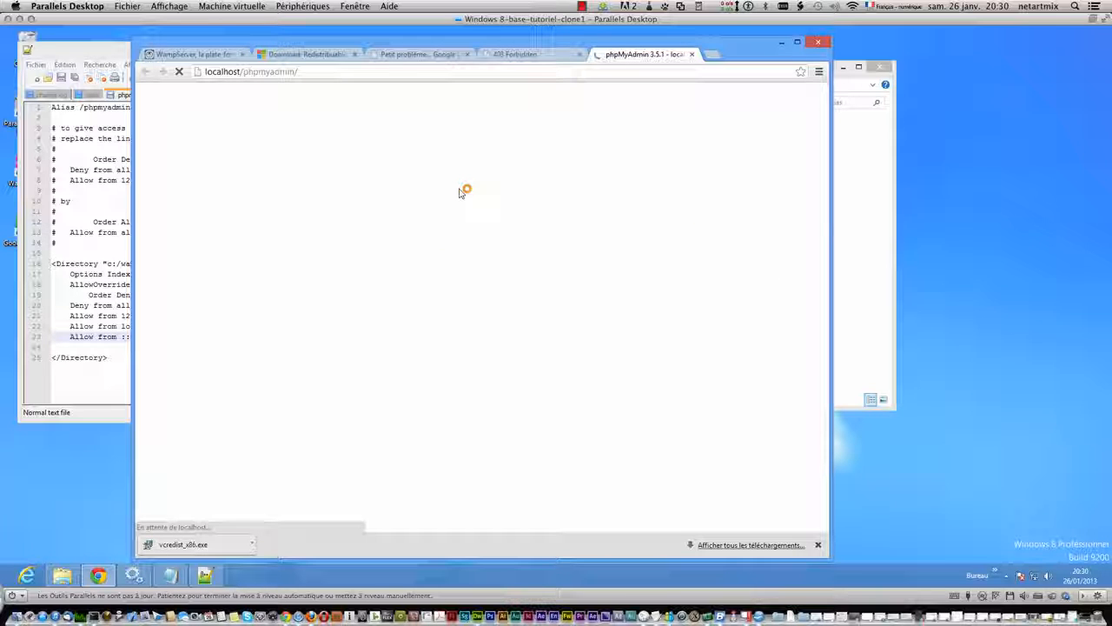
drag(830, 320, 1033, 321)
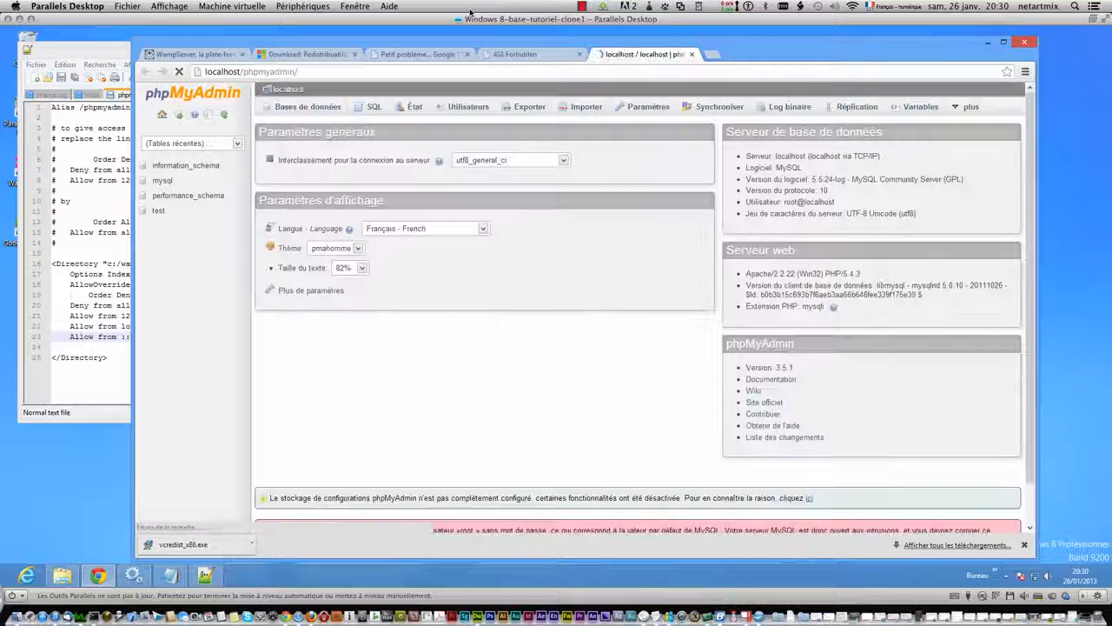
Switch to the 127.0.0.1 error page tab in Chrome.
click(453, 55)
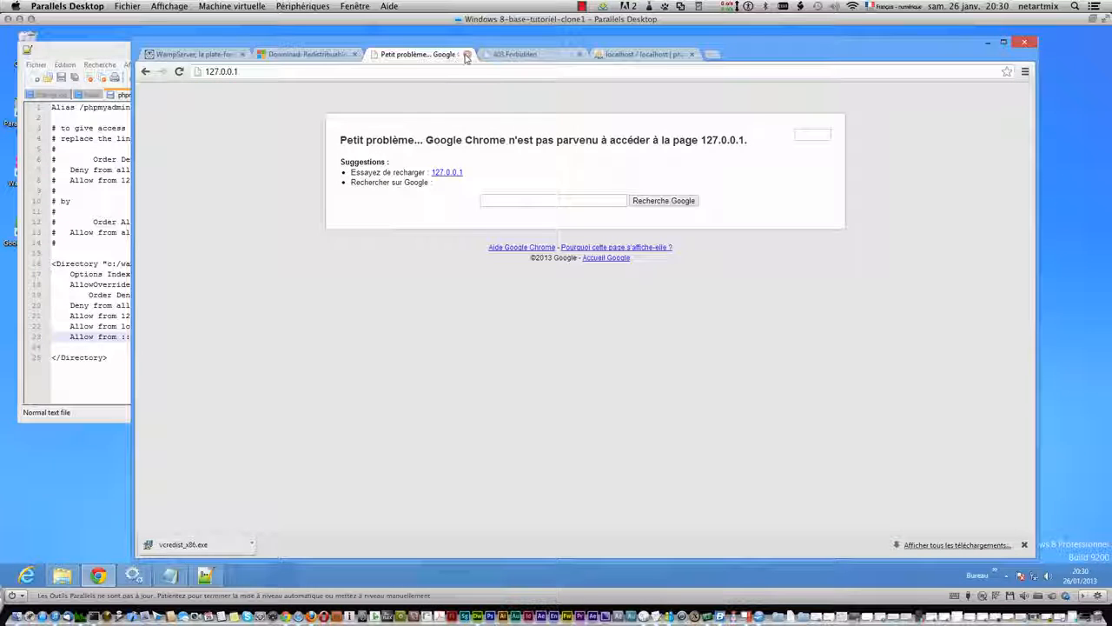